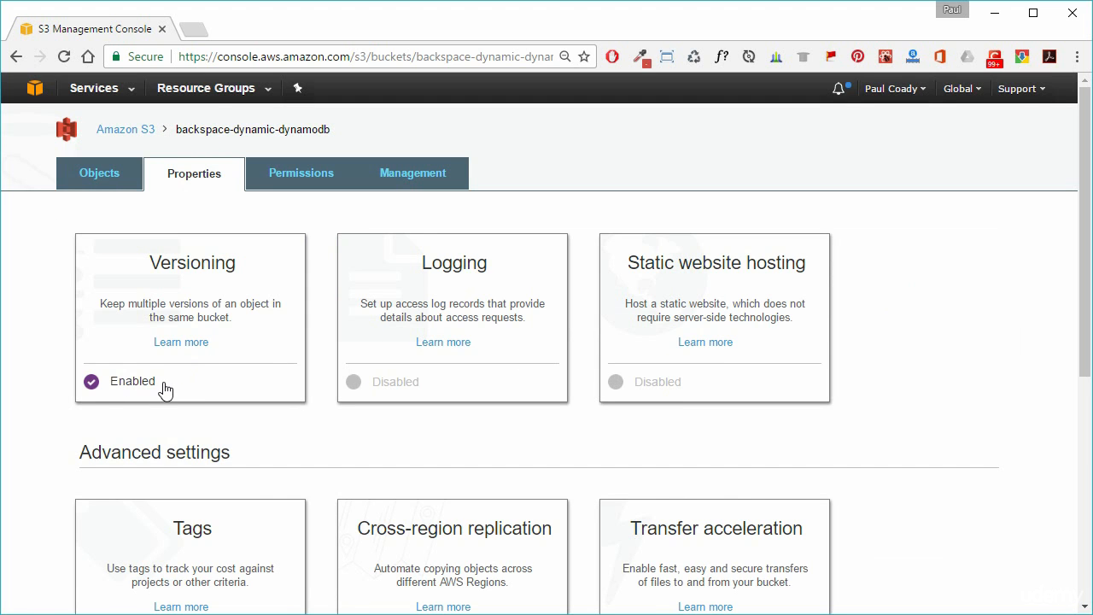
# Step: Set versioning to Enable versioning for the backspace-dynamic-dynamodb bucket and save the setting
pyautogui.click(143, 317)
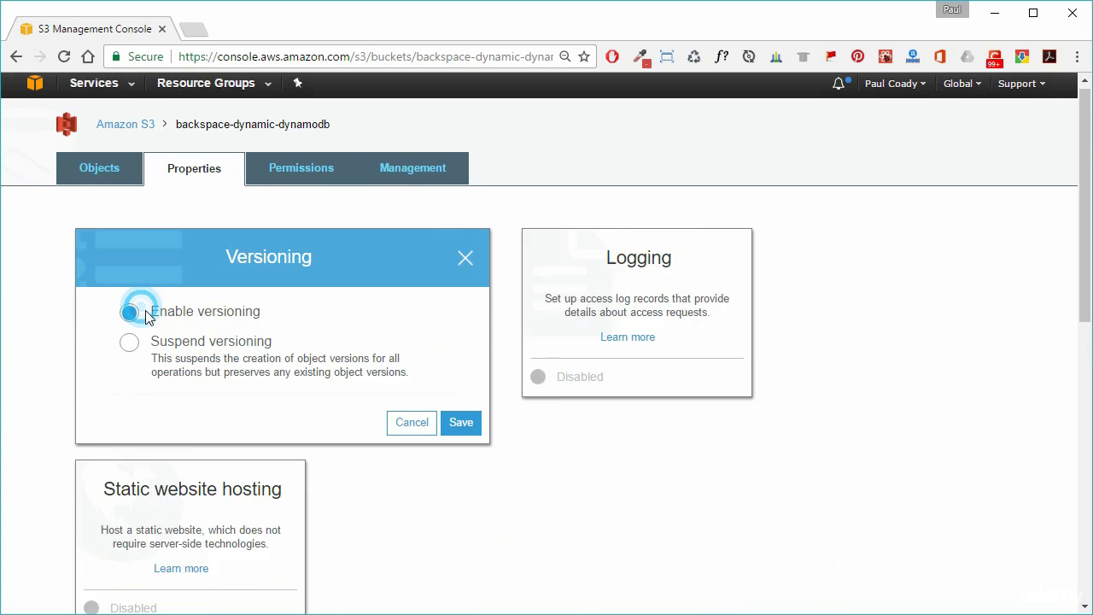
pyautogui.scroll(-2, 148, 285)
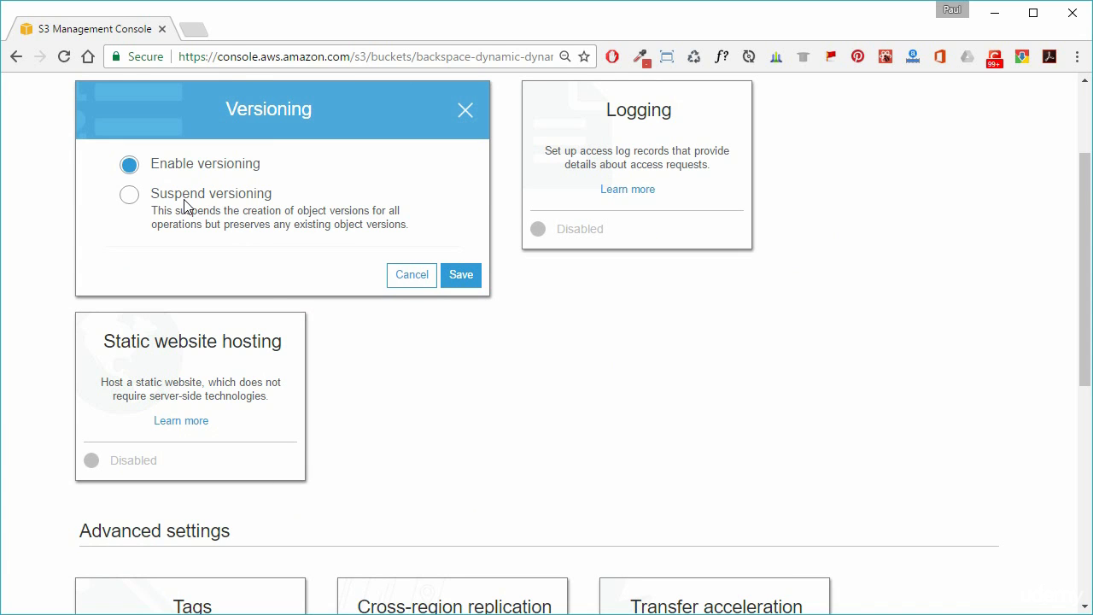
pyautogui.click(457, 274)
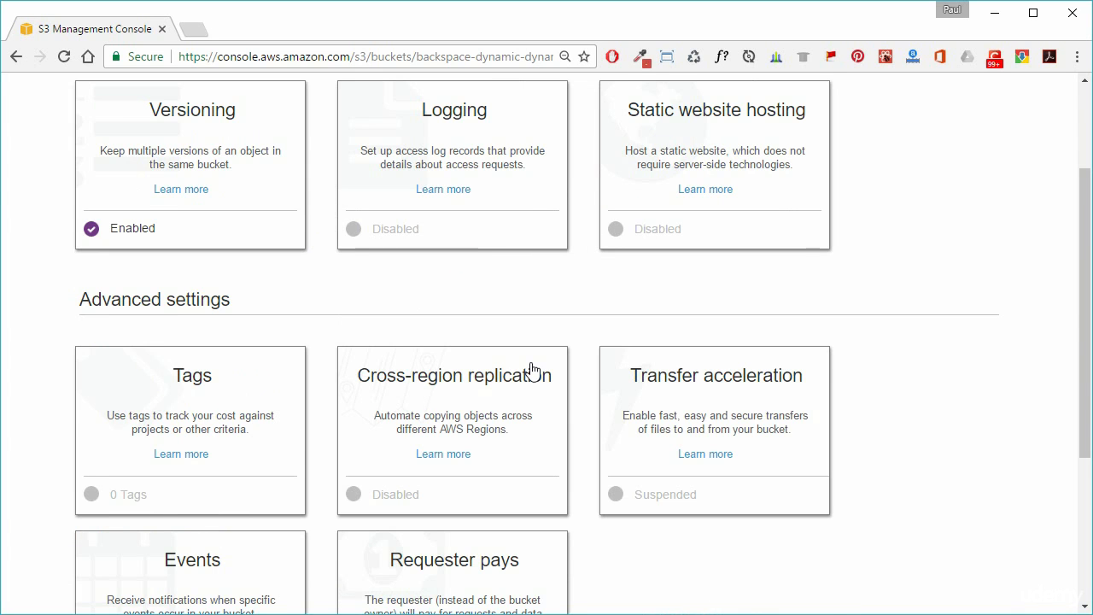
# Step: Go to the bucket's objects and examine the list of stored versions of cloudformer.template
pyautogui.scroll(2, 531, 368)
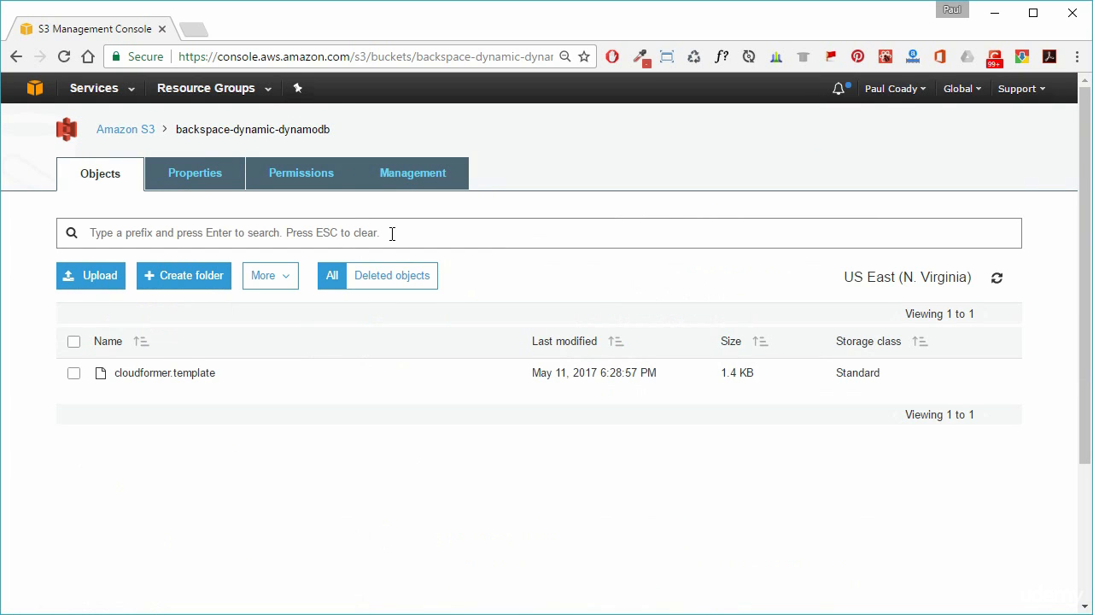
pyautogui.click(73, 374)
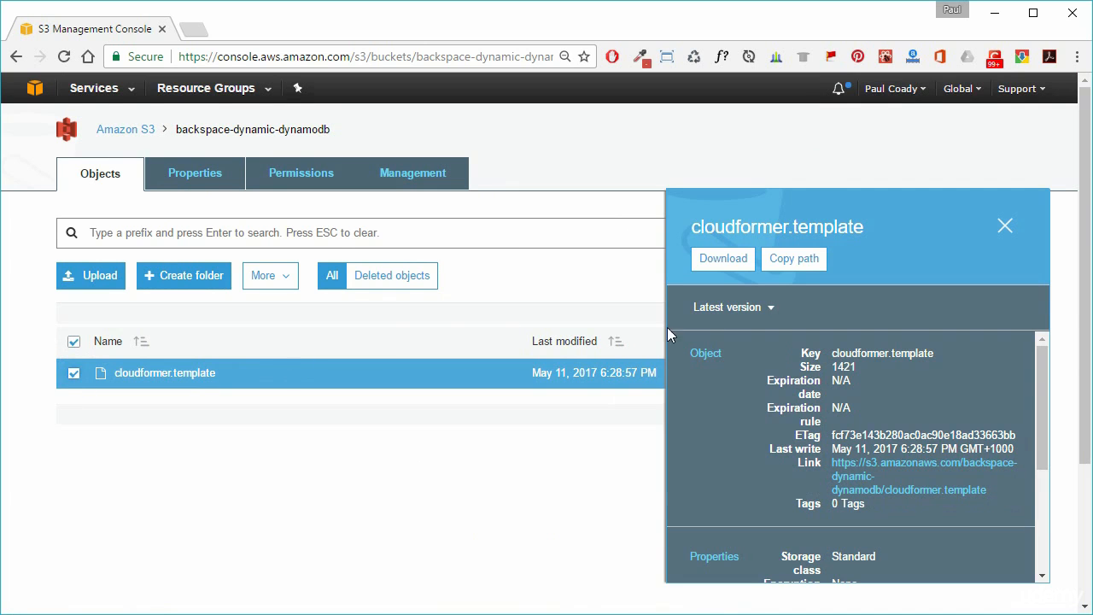
pyautogui.click(768, 308)
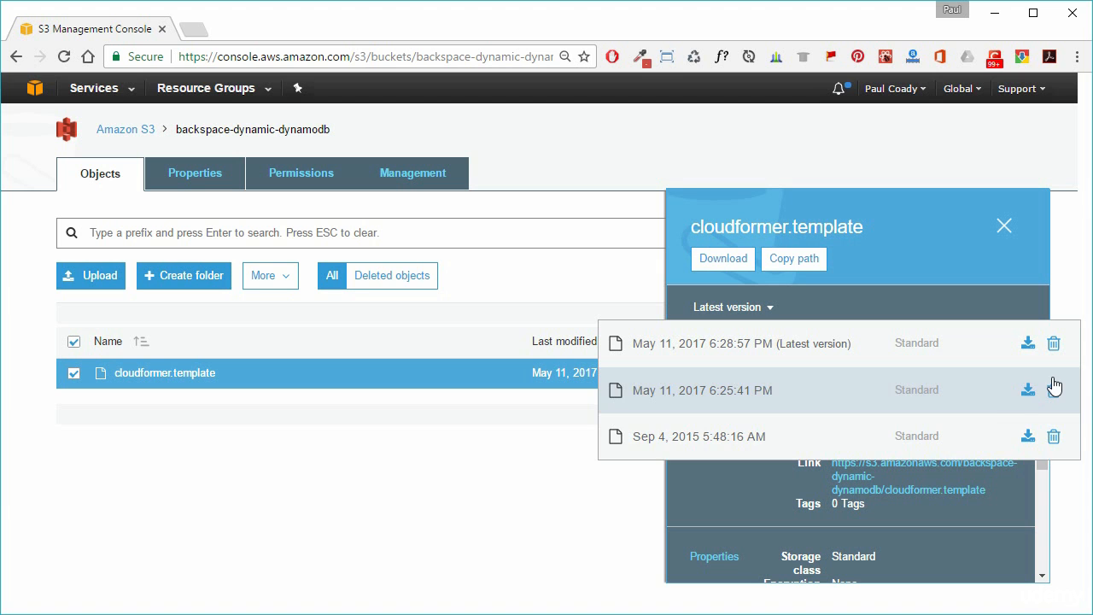
pyautogui.click(335, 485)
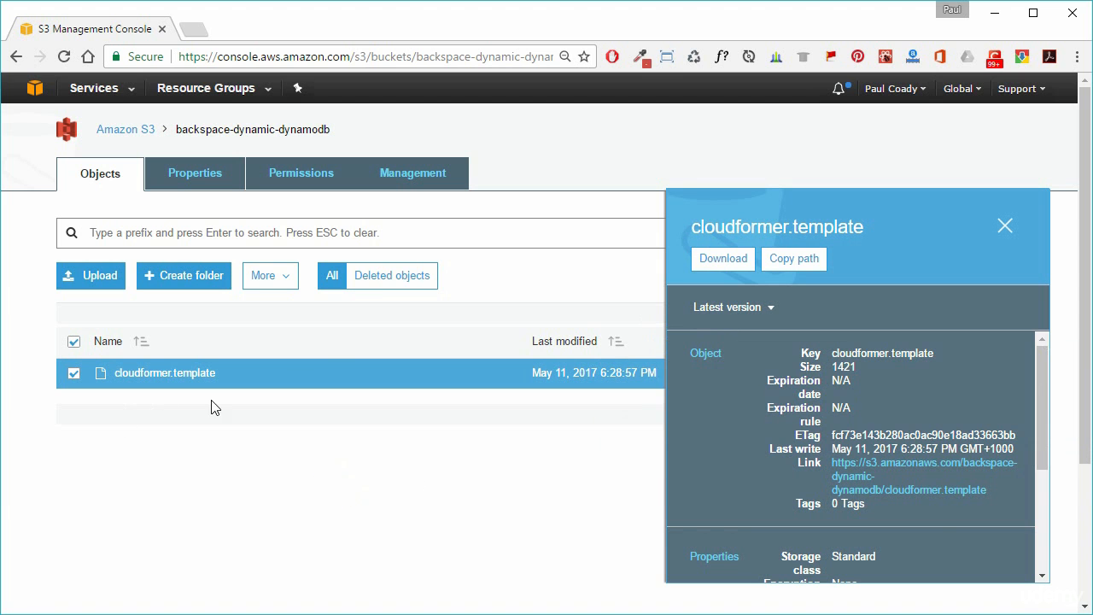
# Step: Delete the selected cloudformer.template object from the bucket
pyautogui.click(287, 283)
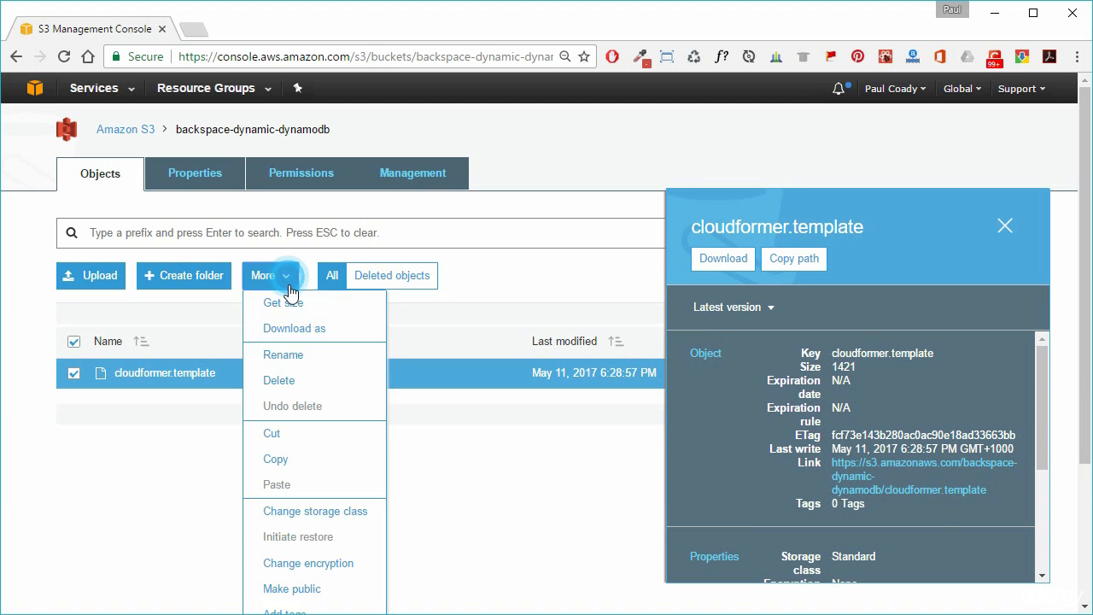
pyautogui.click(288, 386)
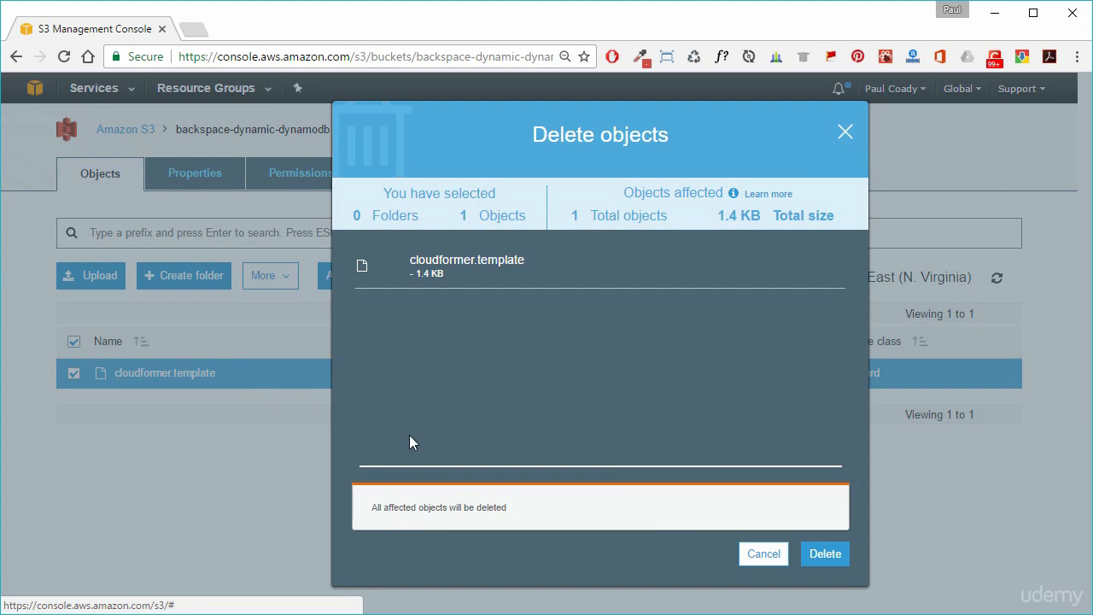
pyautogui.click(815, 555)
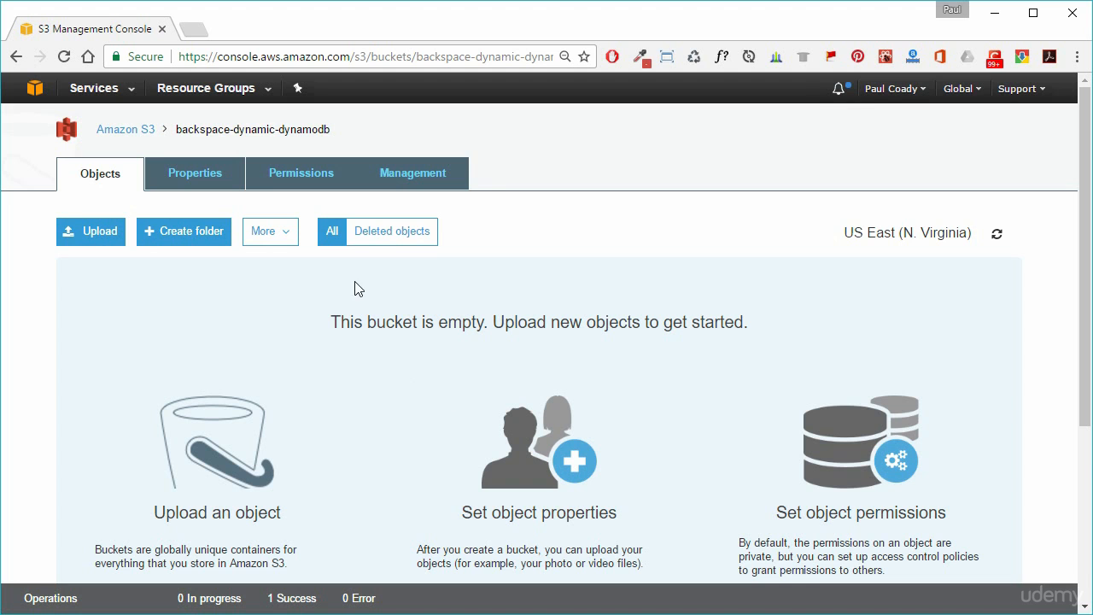
# Step: Restore cloudformer.template from the bucket's deleted objects by undoing its deletion
pyautogui.click(382, 236)
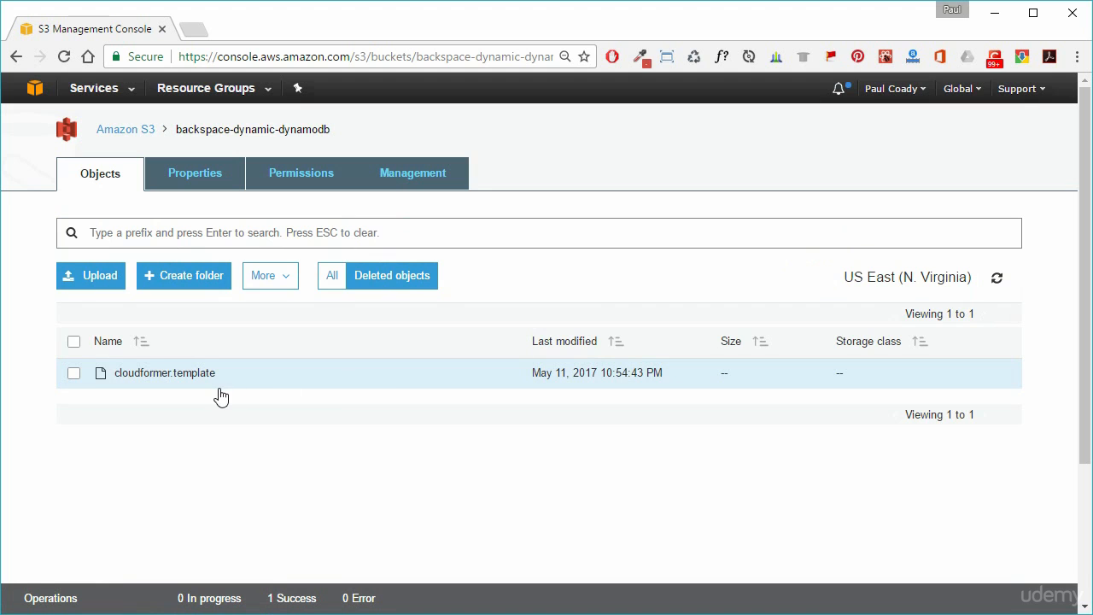
pyautogui.click(75, 375)
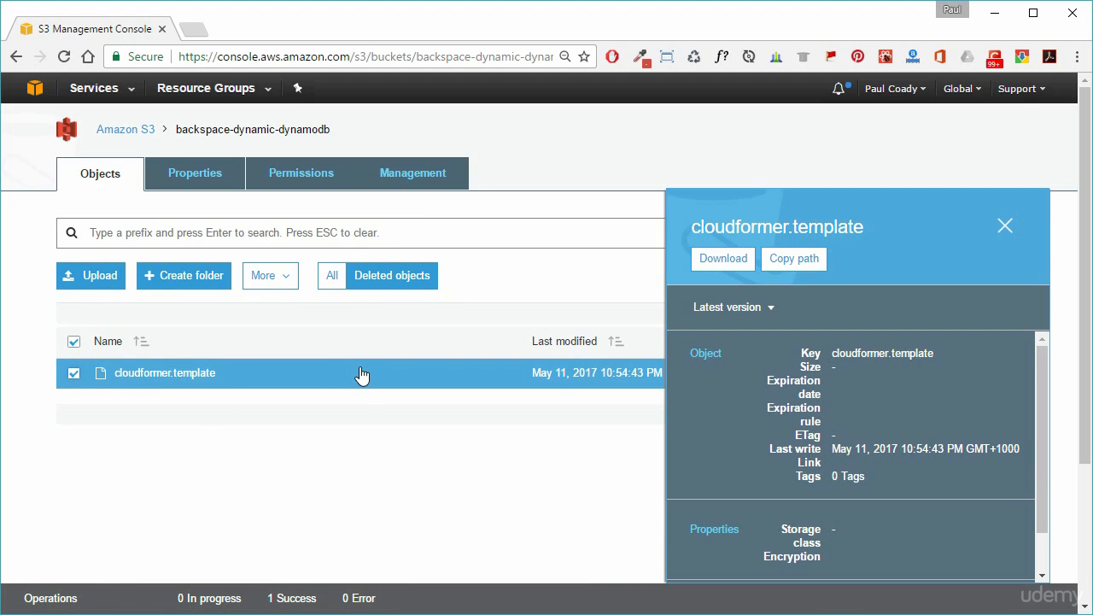
pyautogui.click(283, 287)
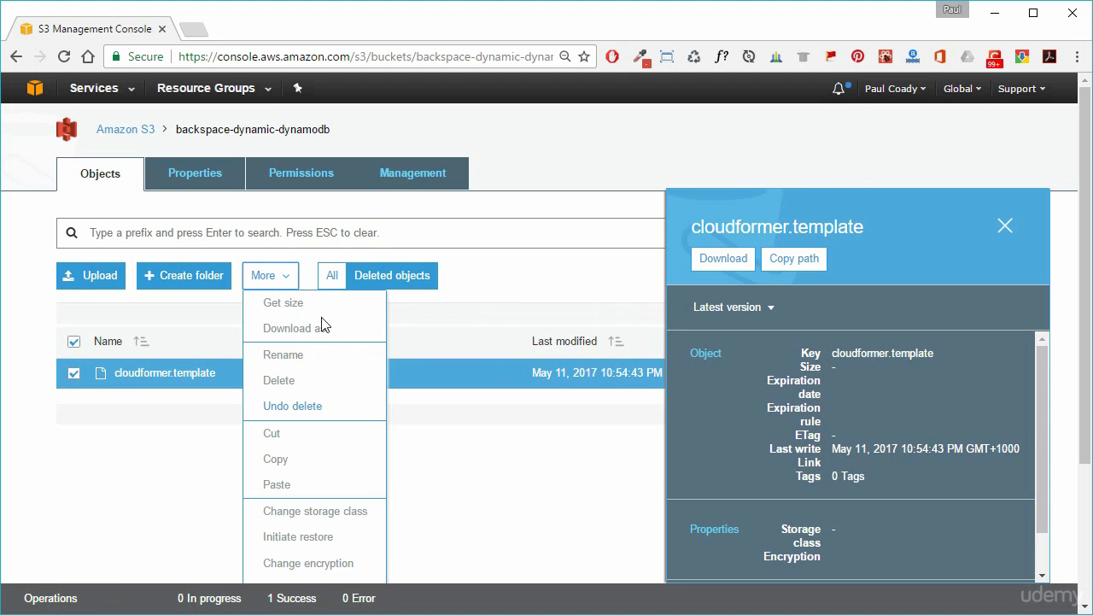
pyautogui.click(311, 408)
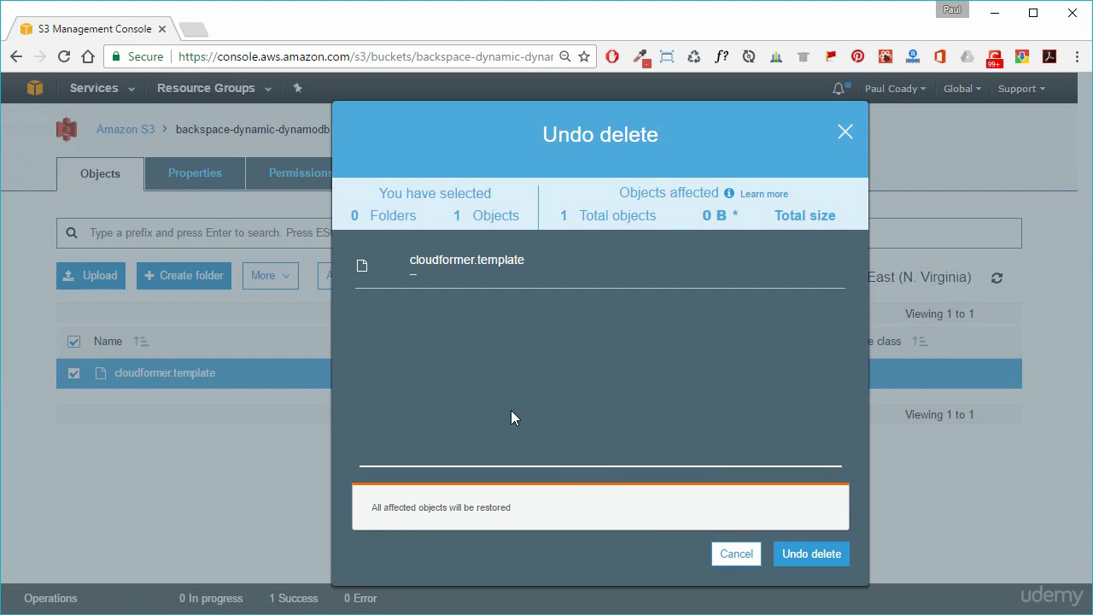
pyautogui.click(815, 554)
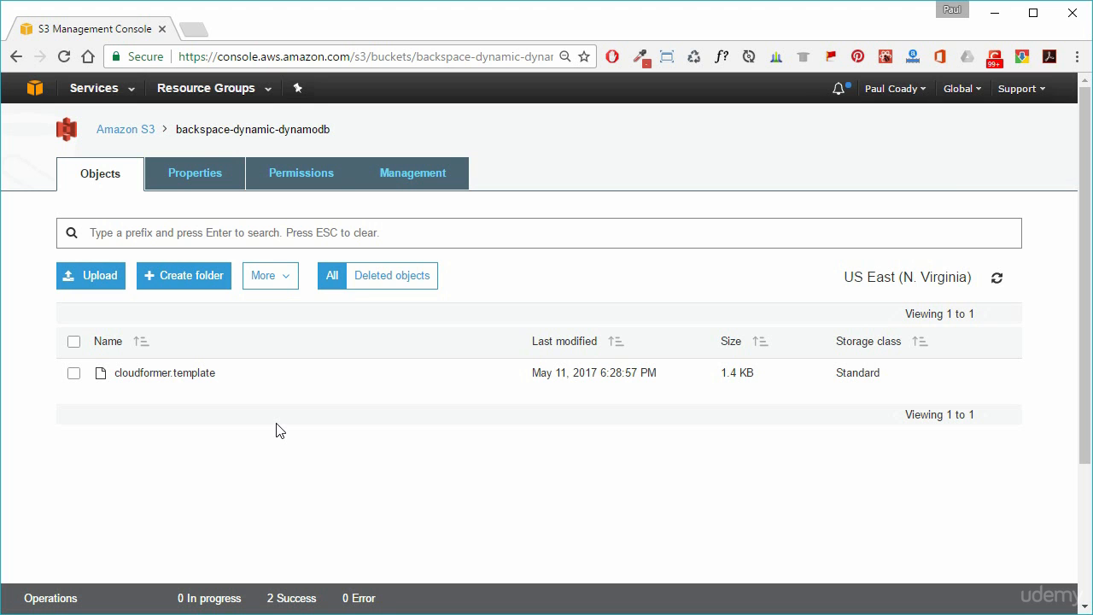
# Step: Check the version list of the restored cloudformer.template and close its details
pyautogui.click(74, 373)
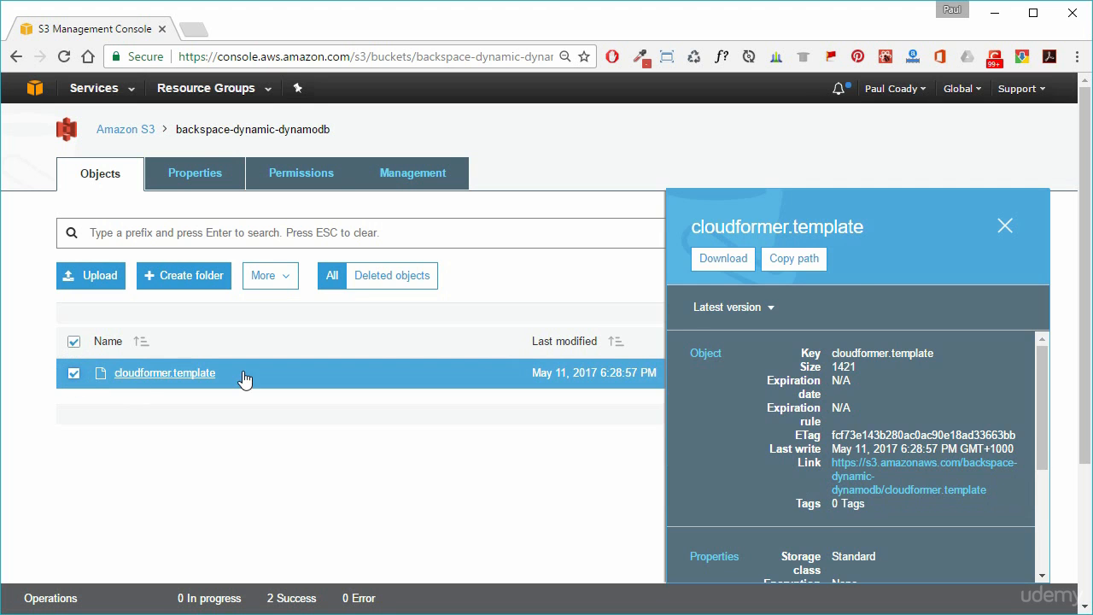
pyautogui.click(746, 309)
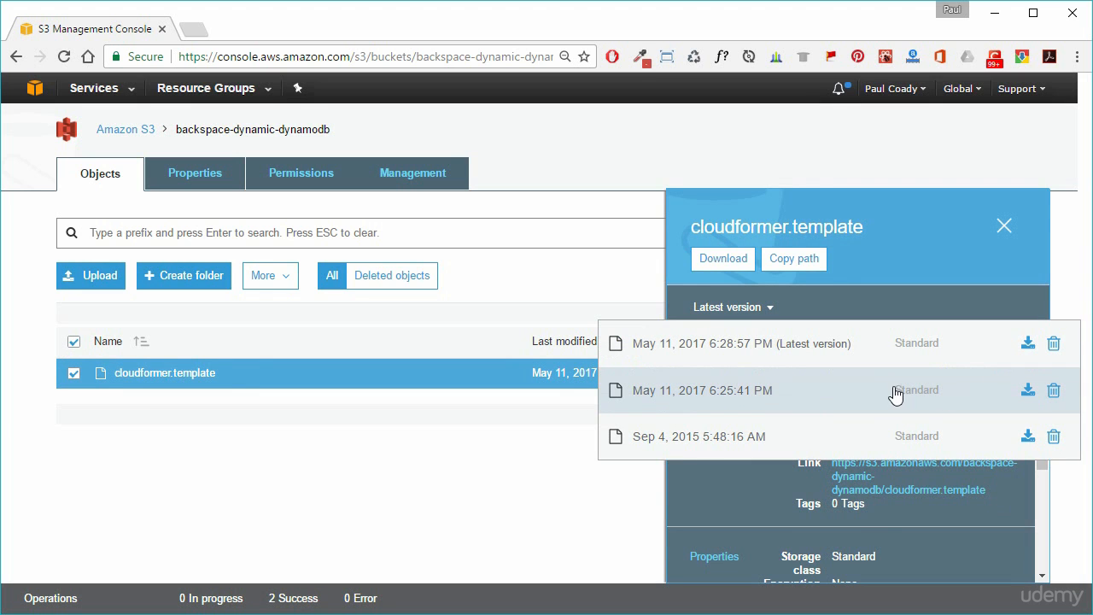
pyautogui.click(452, 471)
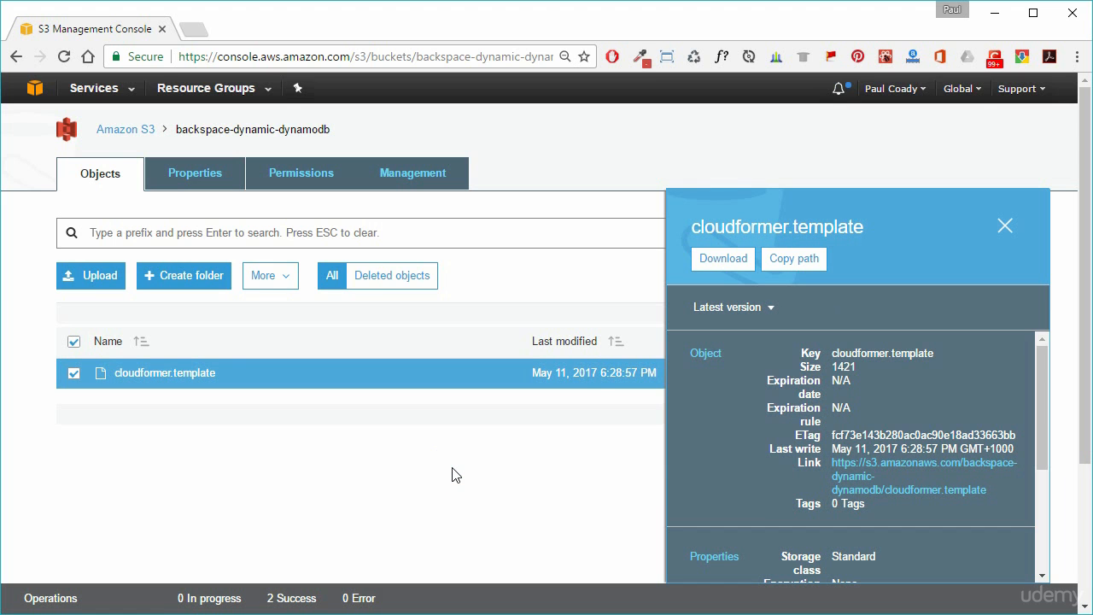
pyautogui.click(1002, 227)
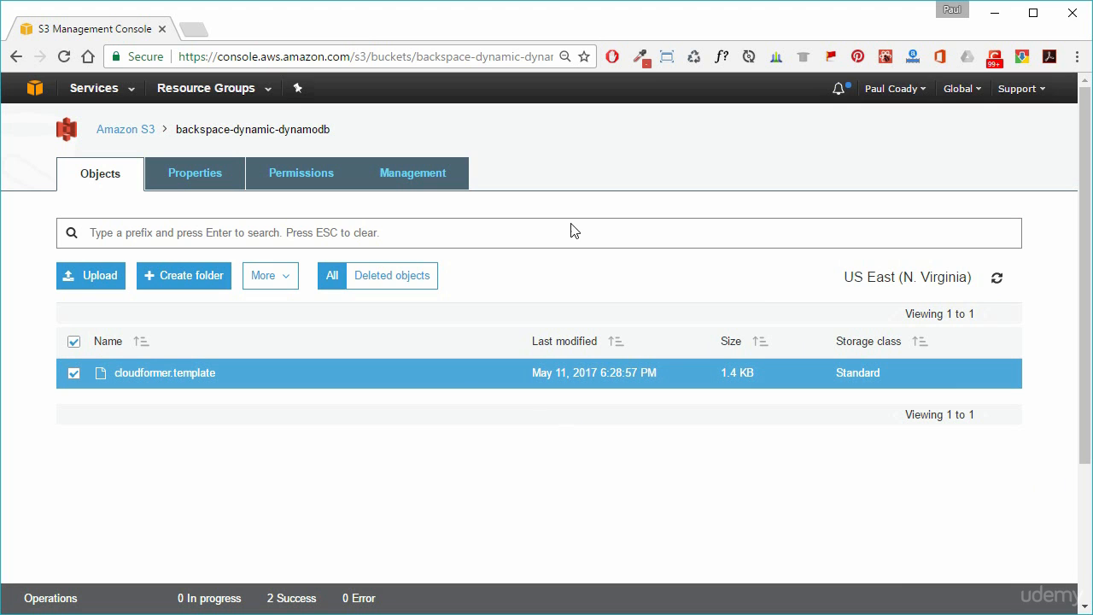
# Step: Return to the bucket list, switch to the old S3 console and open the backspace-dynamic-dynamodb bucket
pyautogui.click(115, 134)
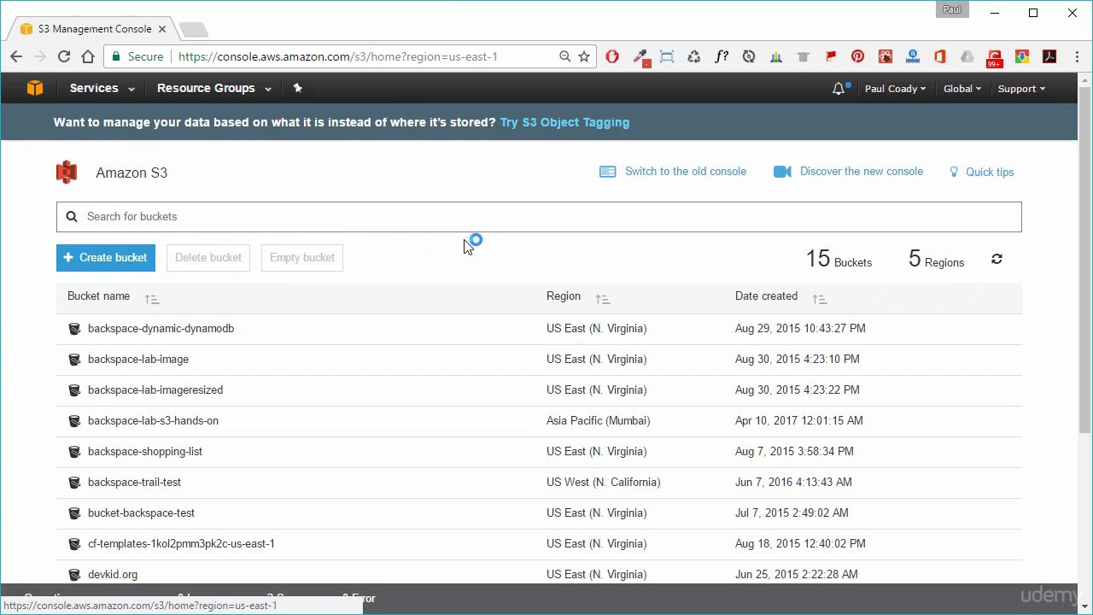
pyautogui.click(705, 176)
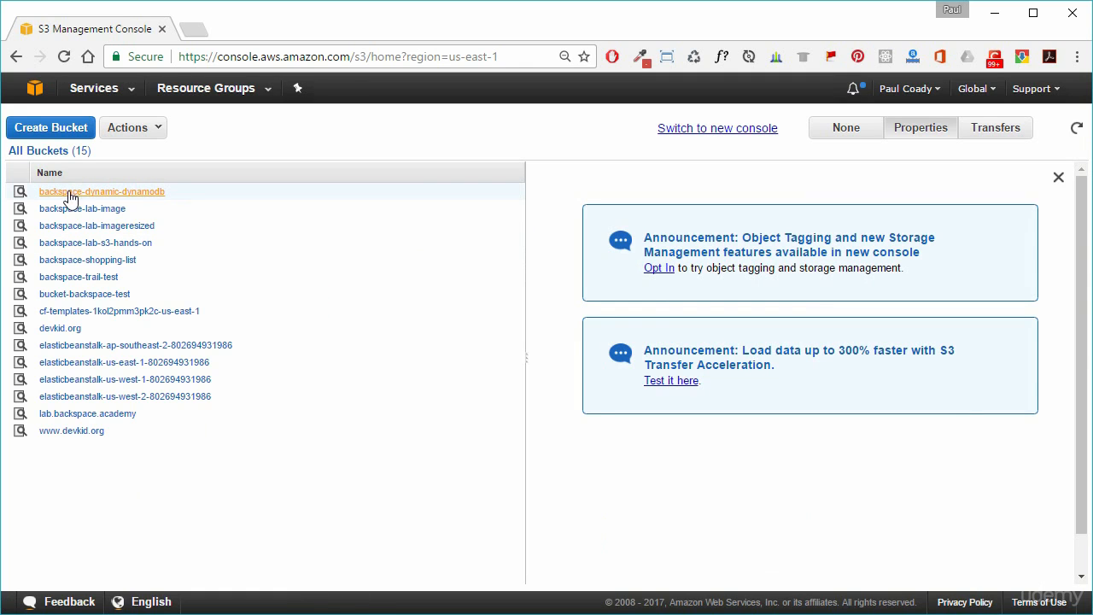
pyautogui.click(152, 202)
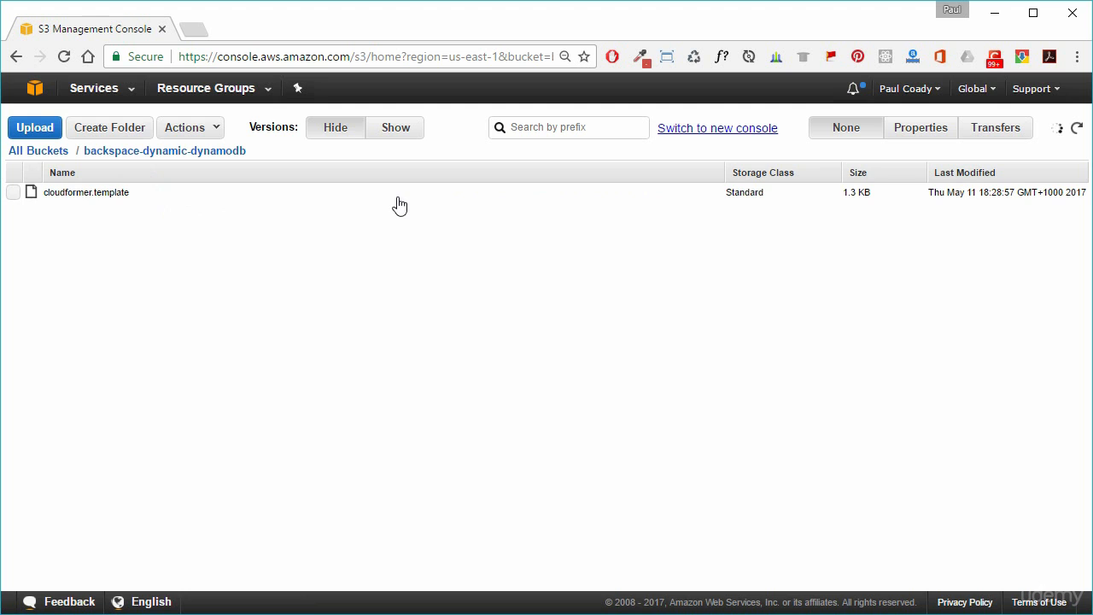
# Step: Show the object versions in the bucket and inspect the cloudformer.template version dated Thu May 11 18:25:41
pyautogui.click(13, 193)
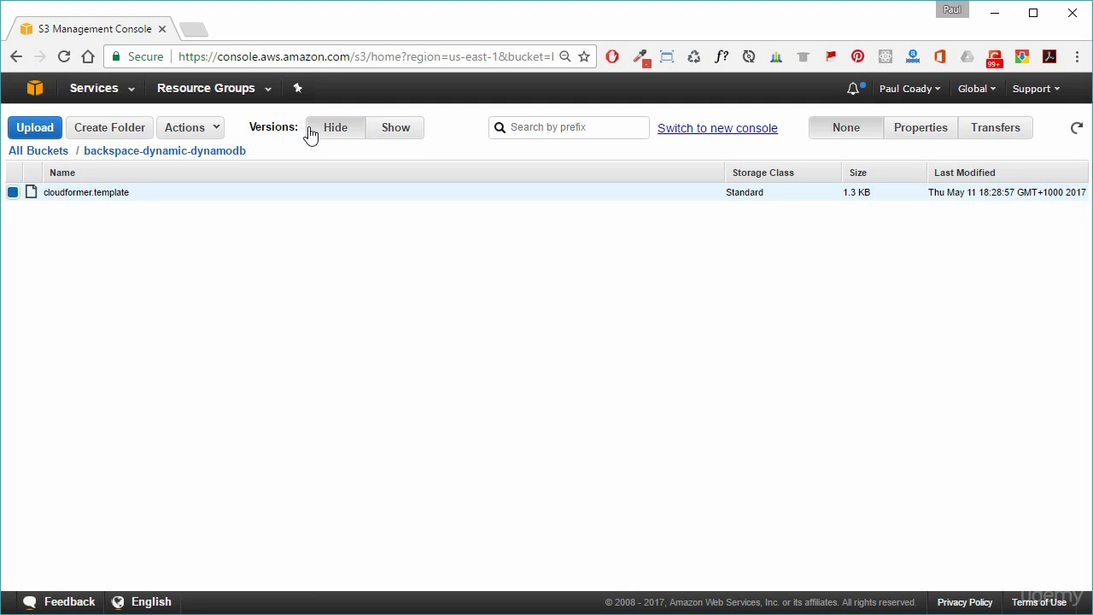
pyautogui.moveTo(254, 132); pyautogui.dragTo(288, 127)
pyautogui.click(409, 213)
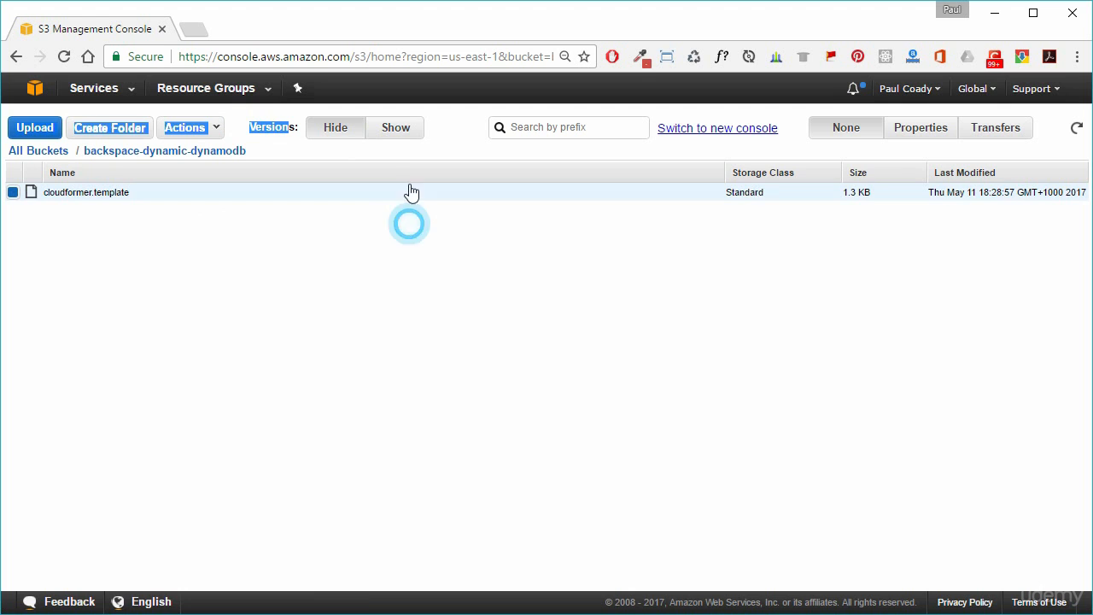
pyautogui.click(396, 130)
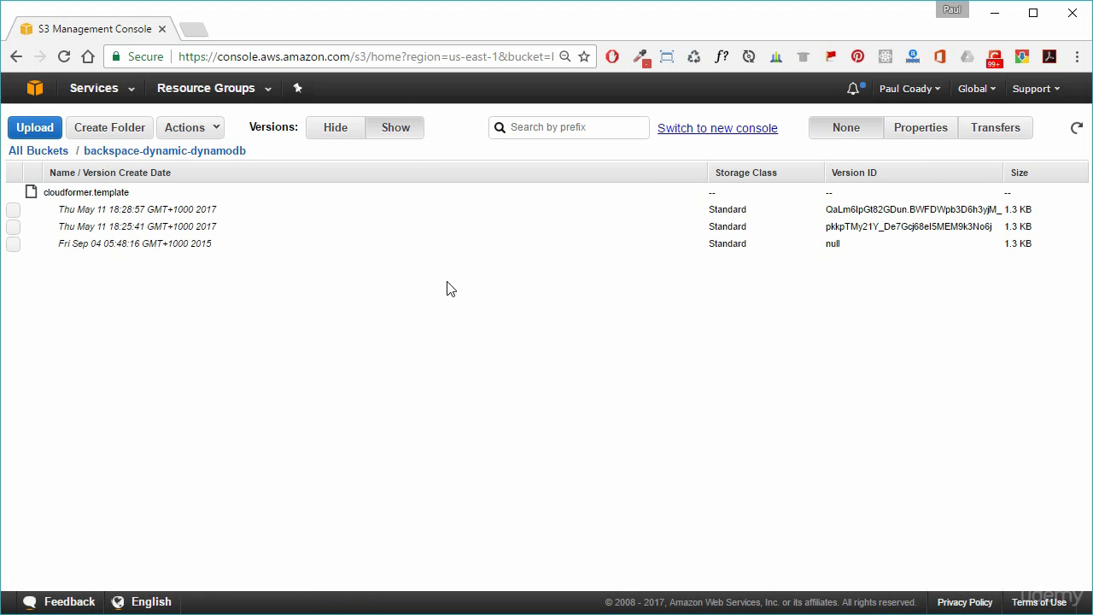
pyautogui.click(13, 226)
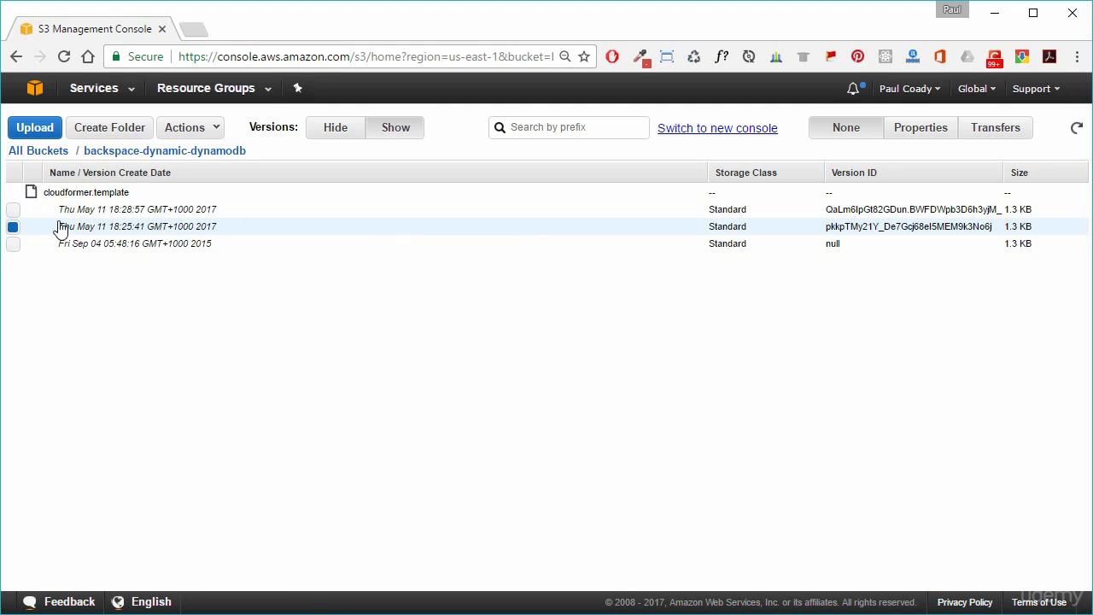
pyautogui.click(13, 226)
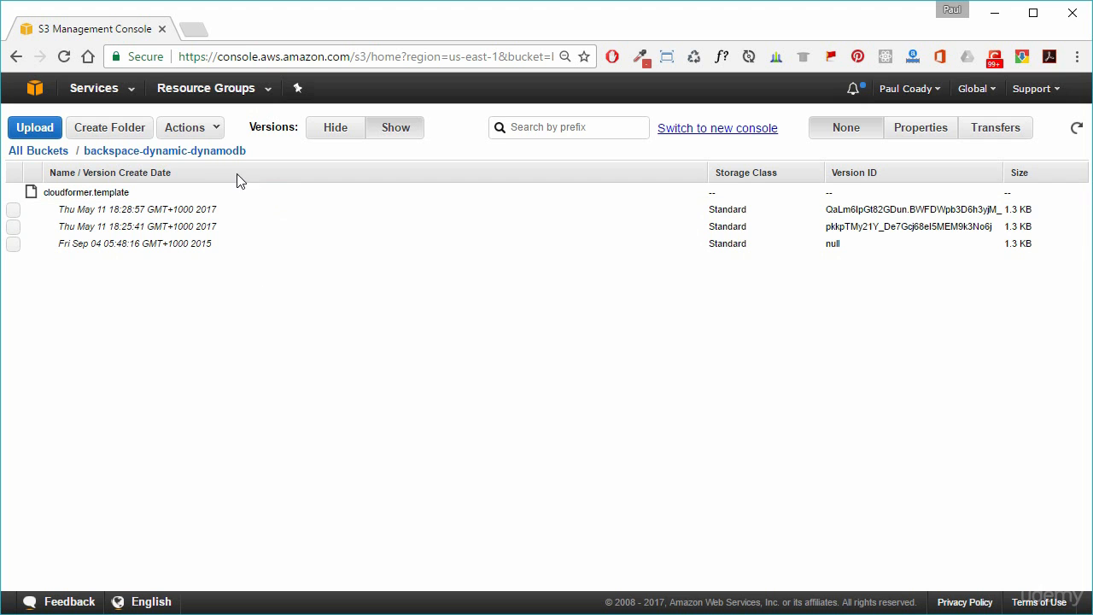
# Step: Hide the object versions and delete cloudformer.template from the bucket
pyautogui.click(179, 161)
pyautogui.click(333, 135)
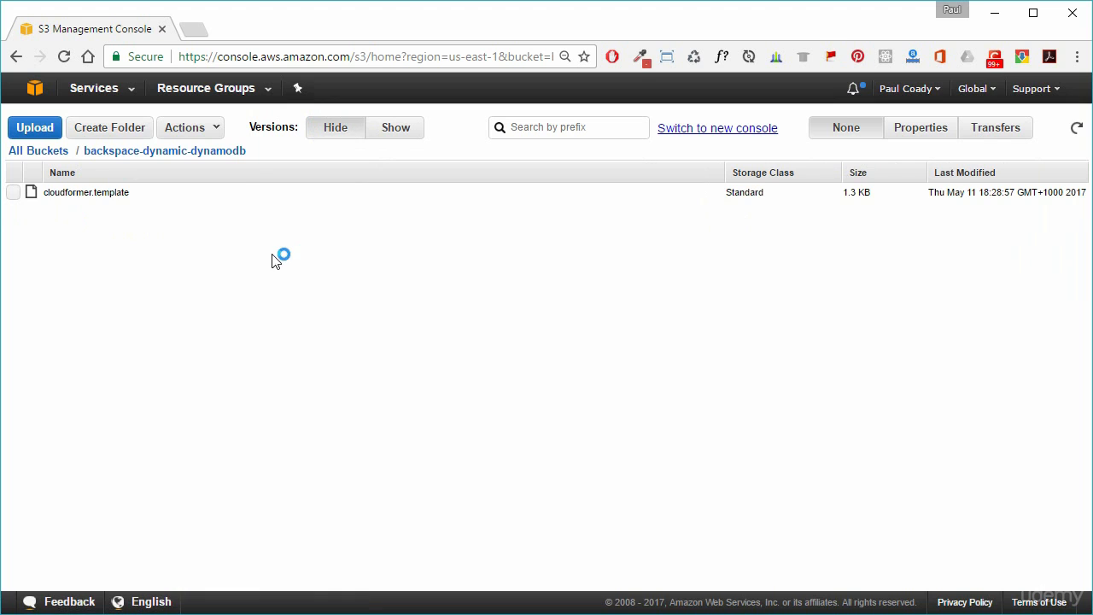
pyautogui.click(13, 194)
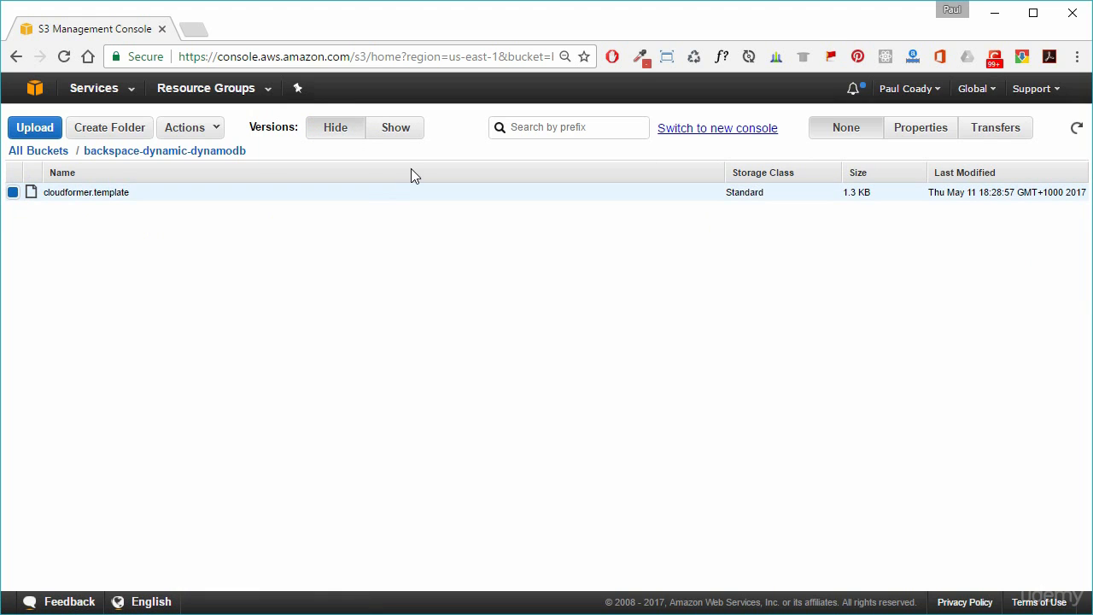
pyautogui.click(218, 132)
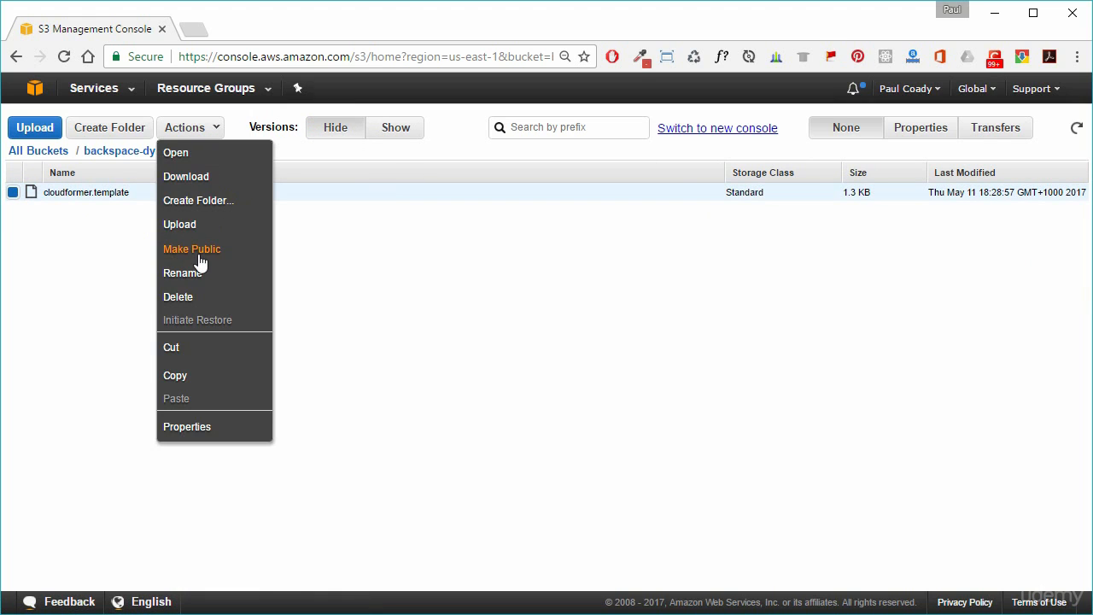
pyautogui.click(175, 301)
pyautogui.click(611, 170)
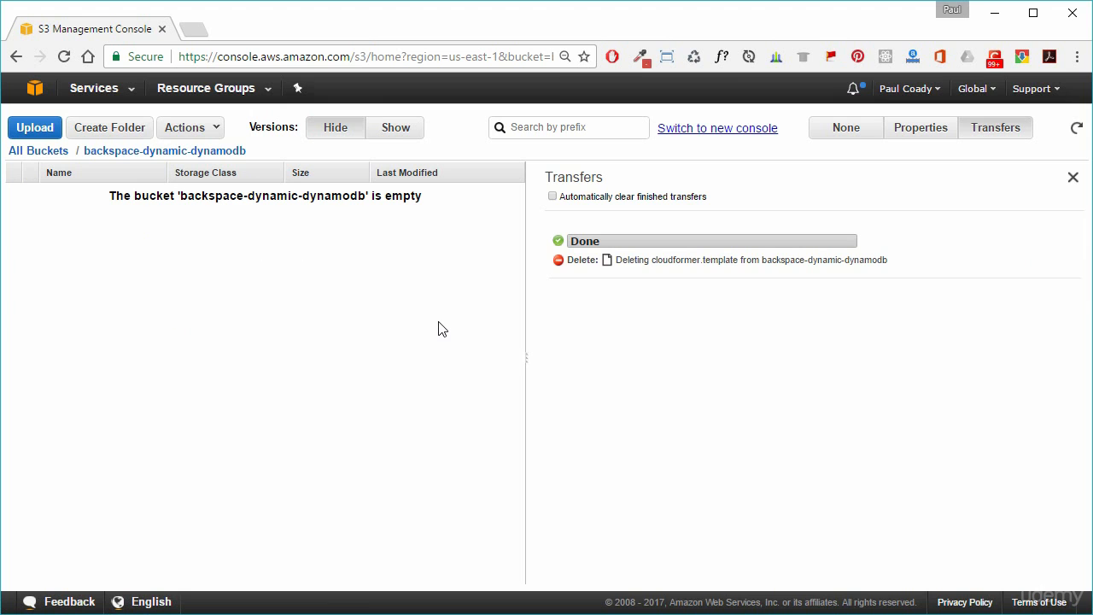
# Step: Show the refreshed object versions and permanently delete the cloudformer.template delete marker dated Thu May 11 22:56:48
pyautogui.click(395, 132)
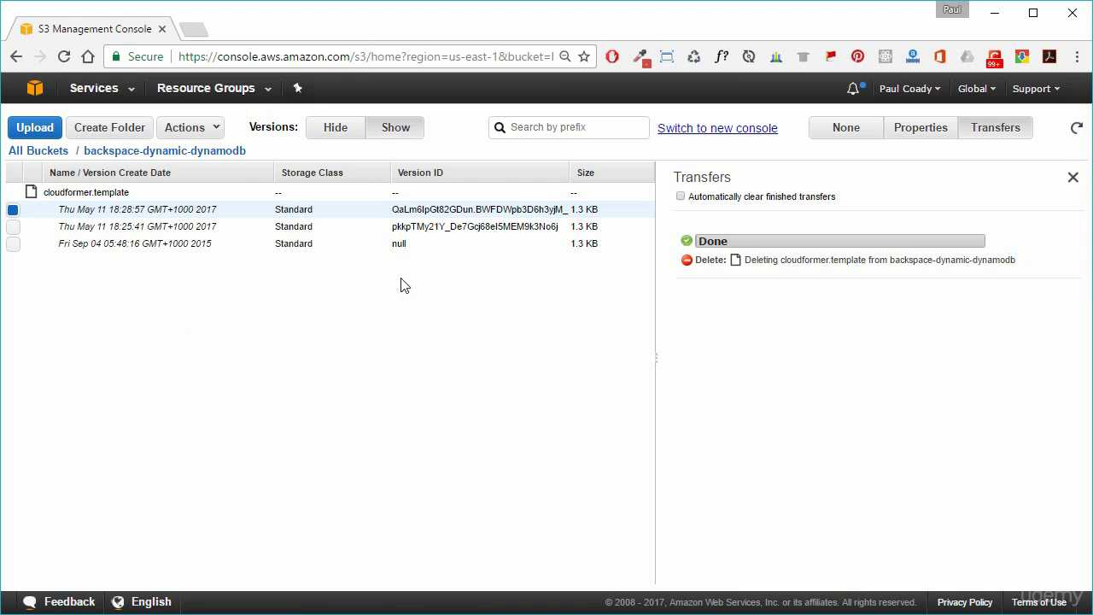
pyautogui.click(1076, 129)
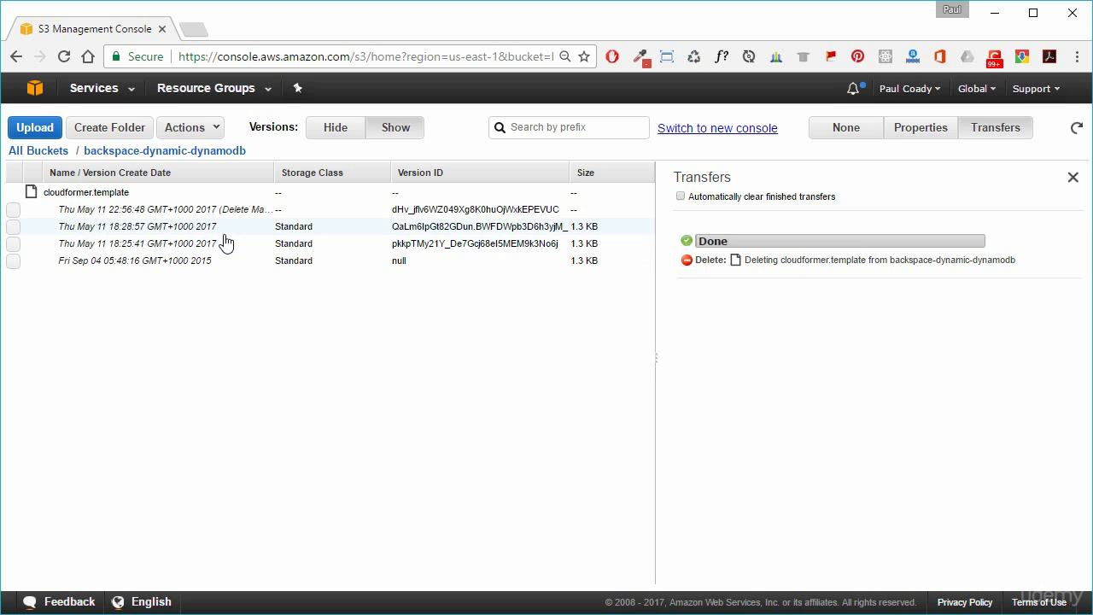
pyautogui.click(190, 217)
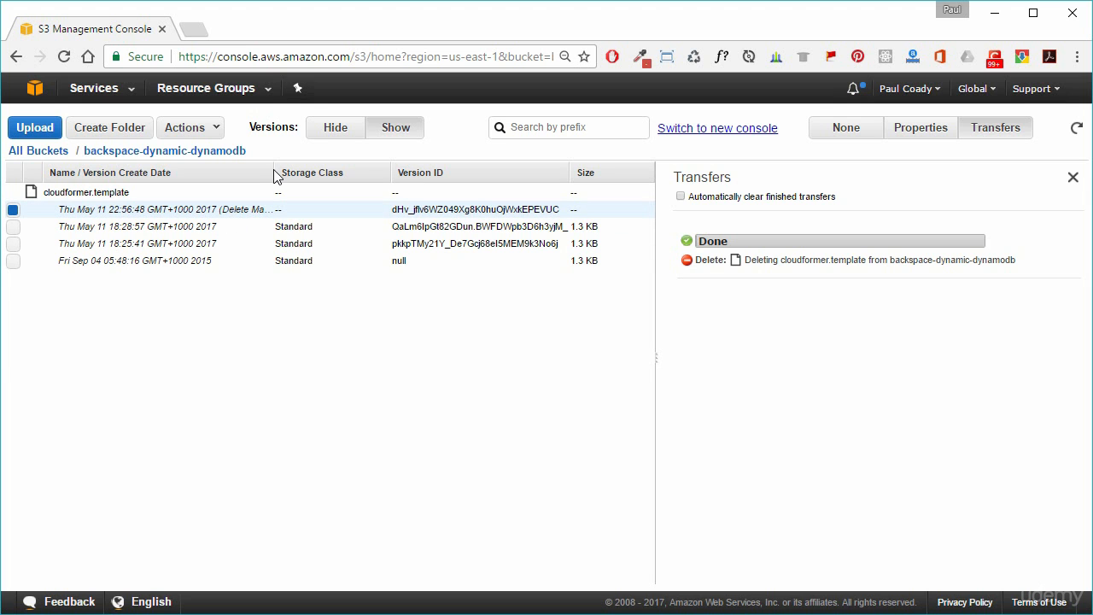
pyautogui.click(230, 216)
pyautogui.click(213, 126)
pyautogui.click(198, 222)
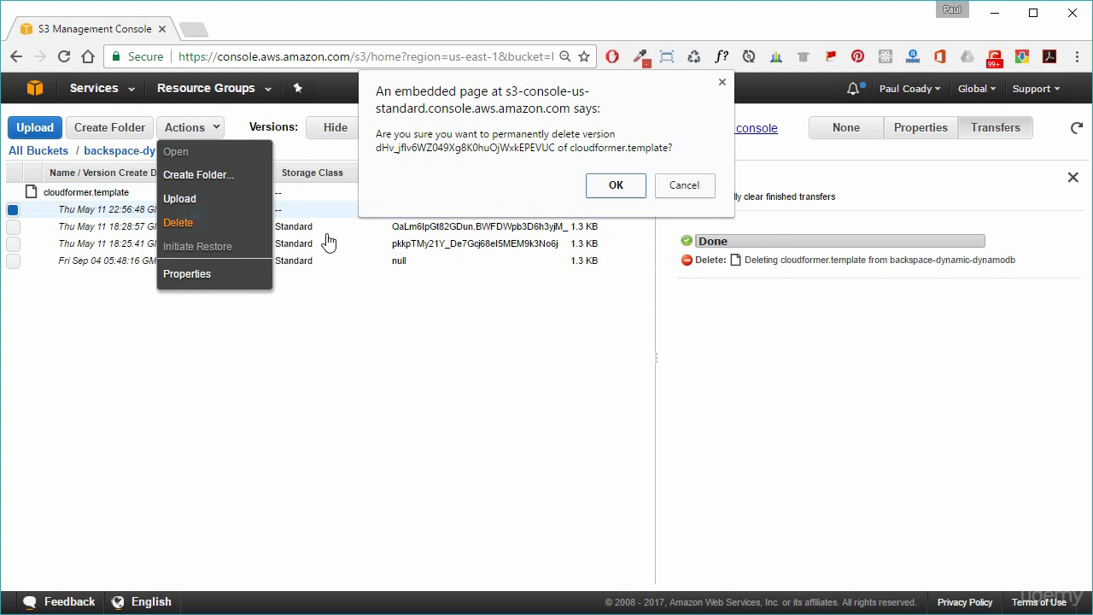
pyautogui.click(608, 182)
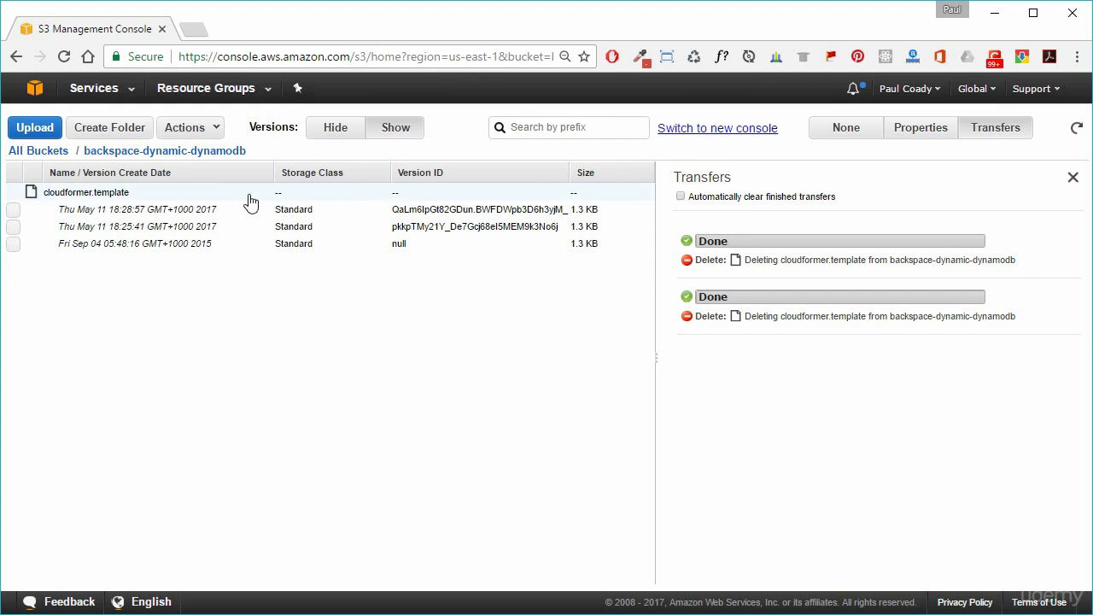
# Step: Hide the object versions in the backspace-dynamic-dynamodb bucket and switch back to the new S3 console
pyautogui.click(188, 154)
pyautogui.click(331, 128)
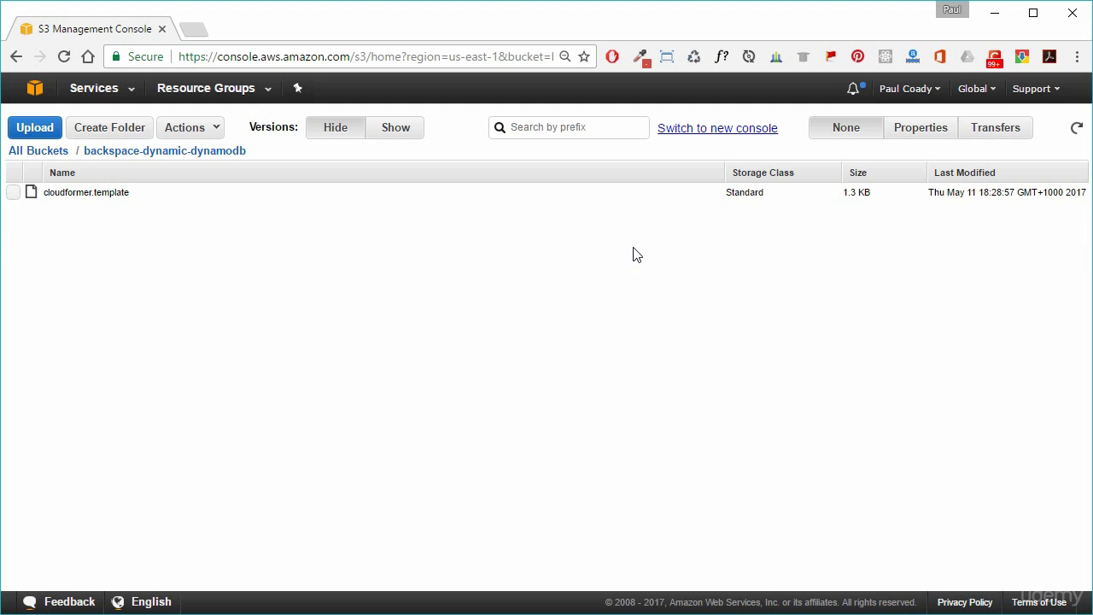
pyautogui.click(705, 130)
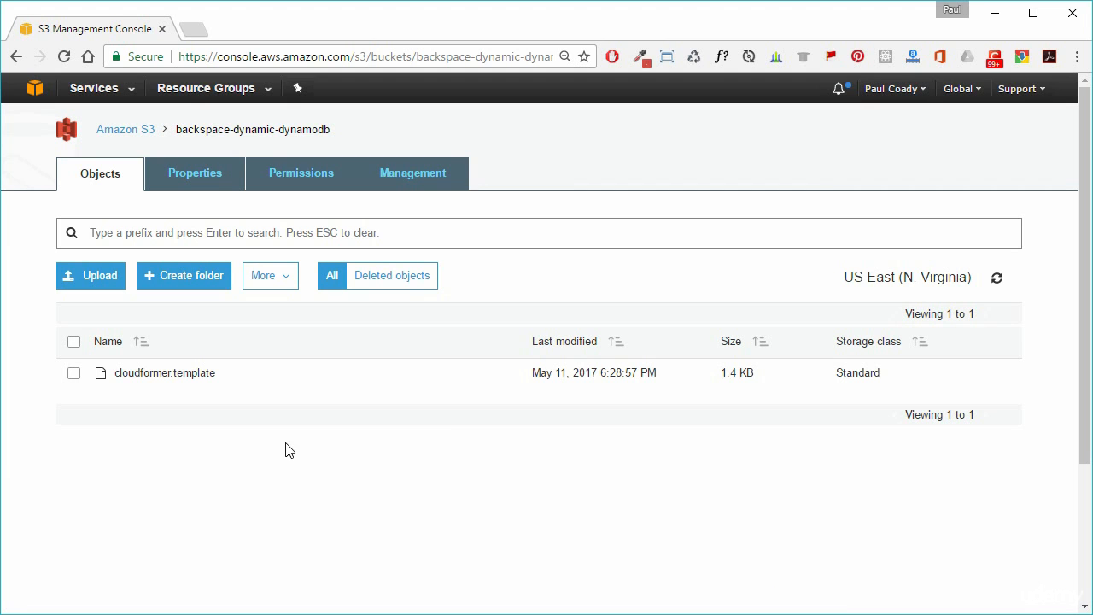
# Step: Start a lifecycle rule for the bucket named backspace-rule, leaving the prefix/tag filter empty, and continue to its transitions
pyautogui.click(415, 174)
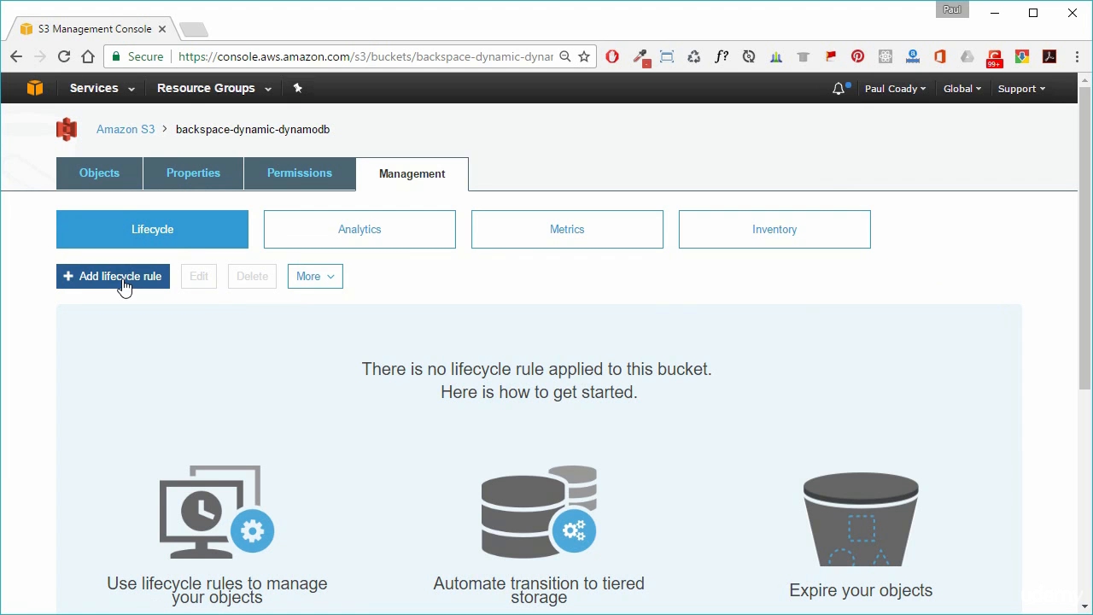
pyautogui.scroll(-2, 697, 390)
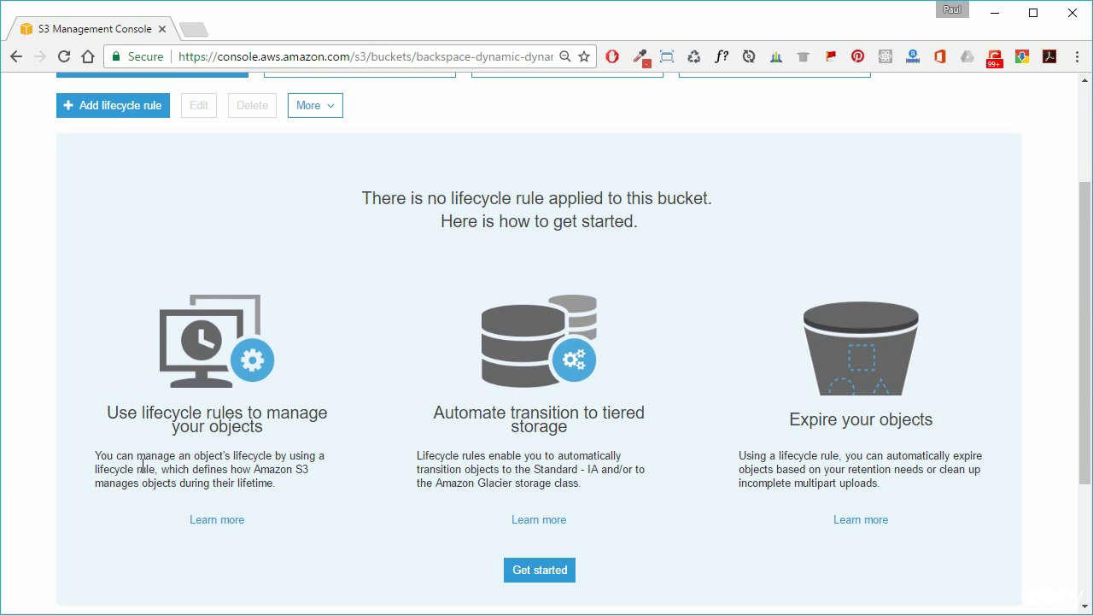
pyautogui.scroll(2, 136, 444)
pyautogui.click(118, 278)
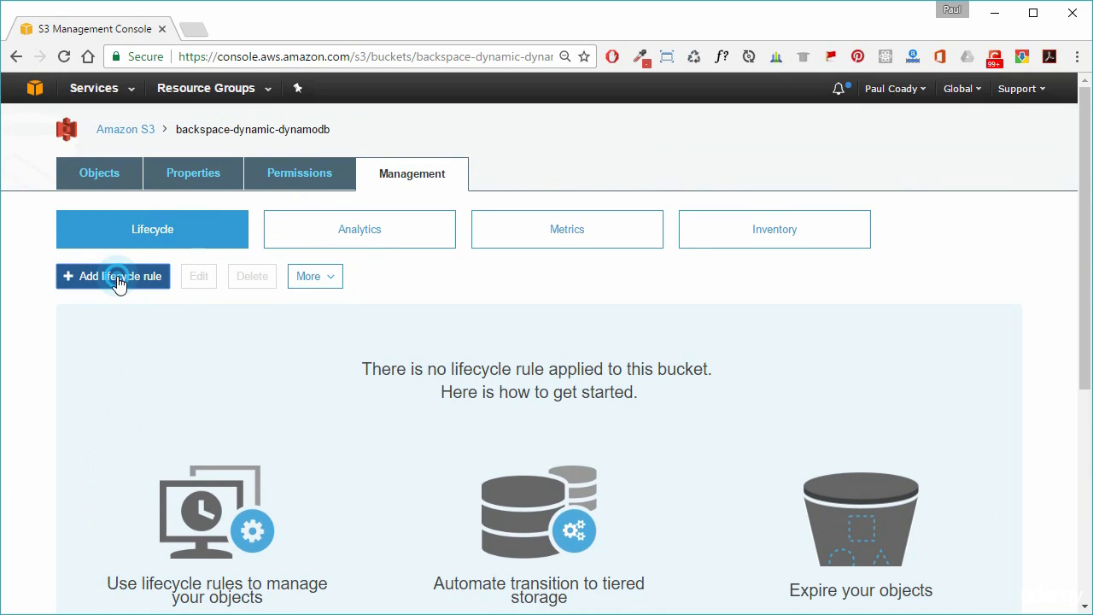
pyautogui.click(424, 260)
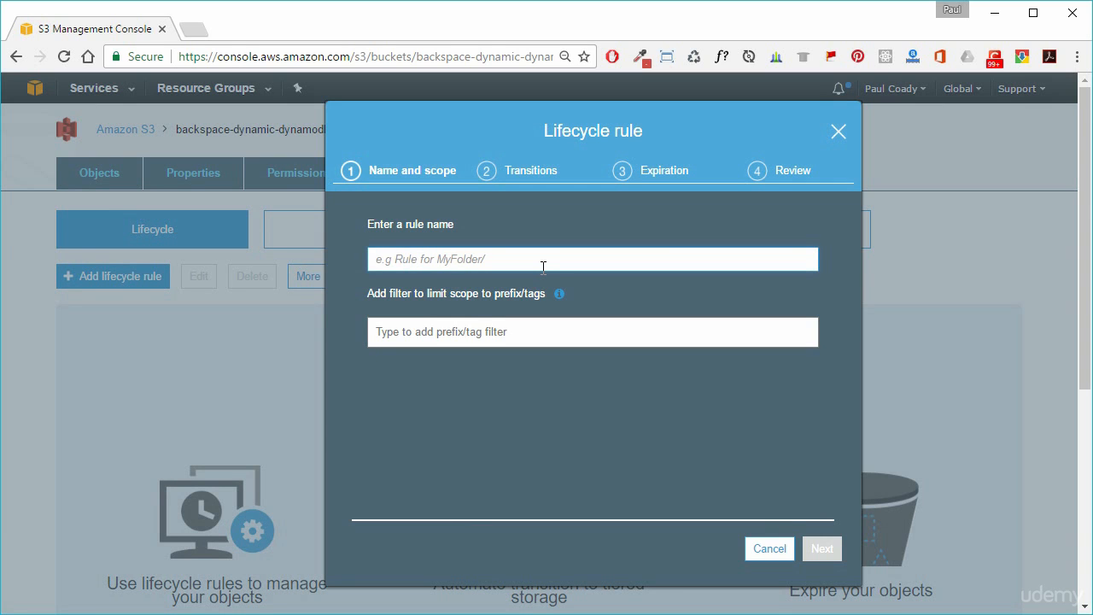
pyautogui.write('backspace-rule')
pyautogui.click(489, 324)
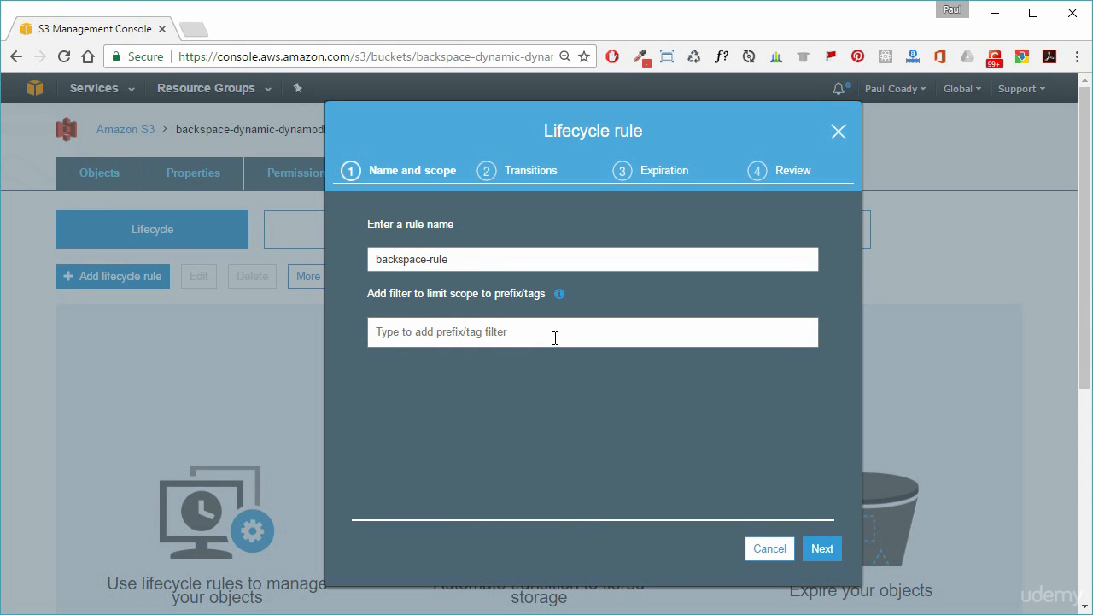
pyautogui.click(820, 549)
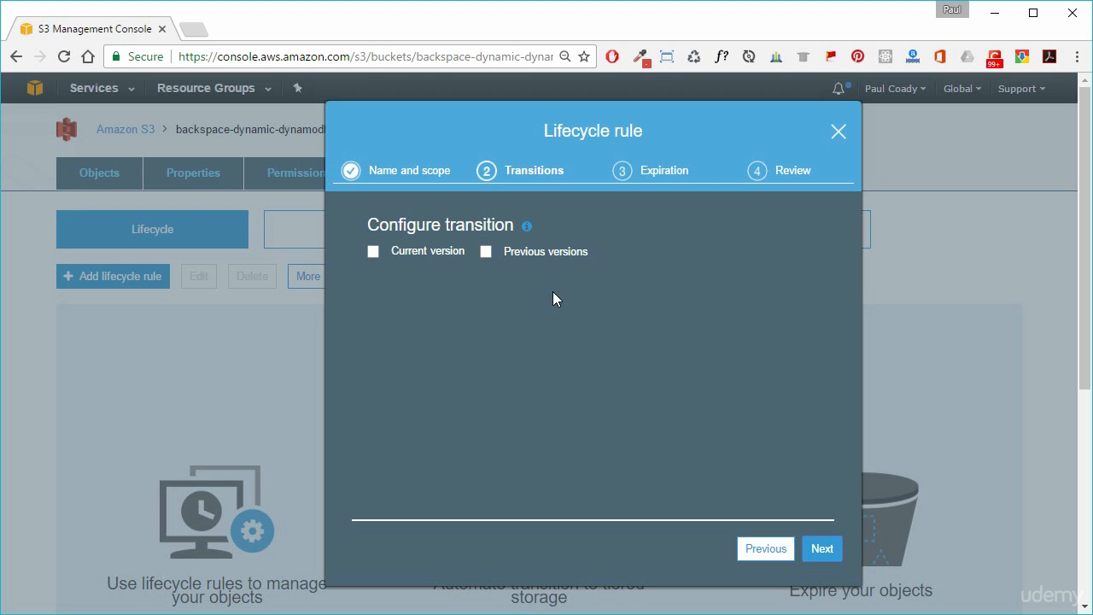
# Step: Add a transition of previous object versions to Amazon Glacier after 7 days
pyautogui.click(486, 252)
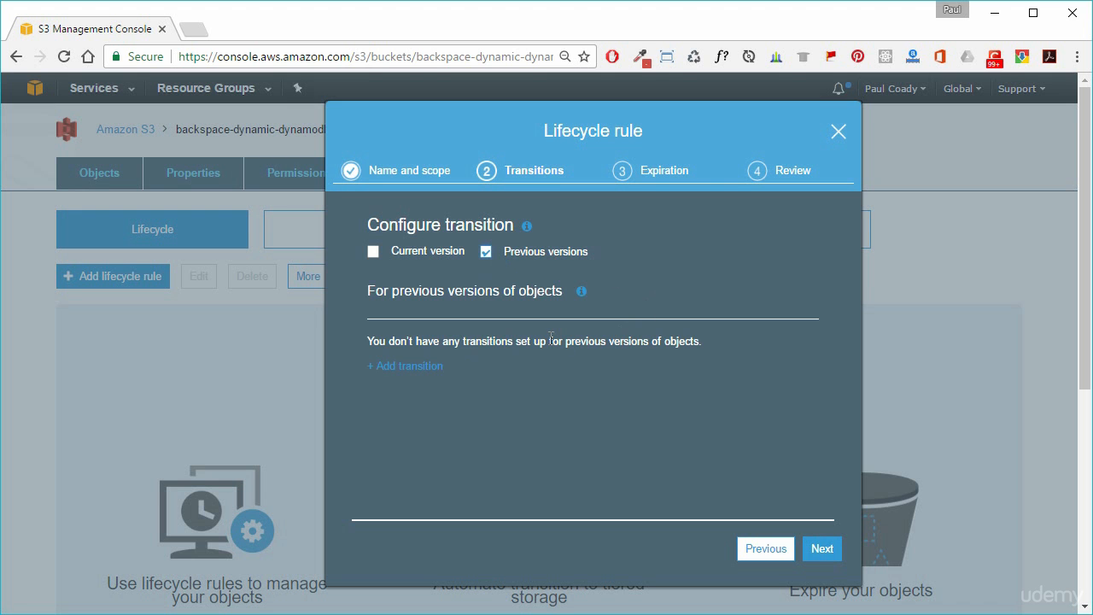
pyautogui.click(414, 367)
pyautogui.click(503, 407)
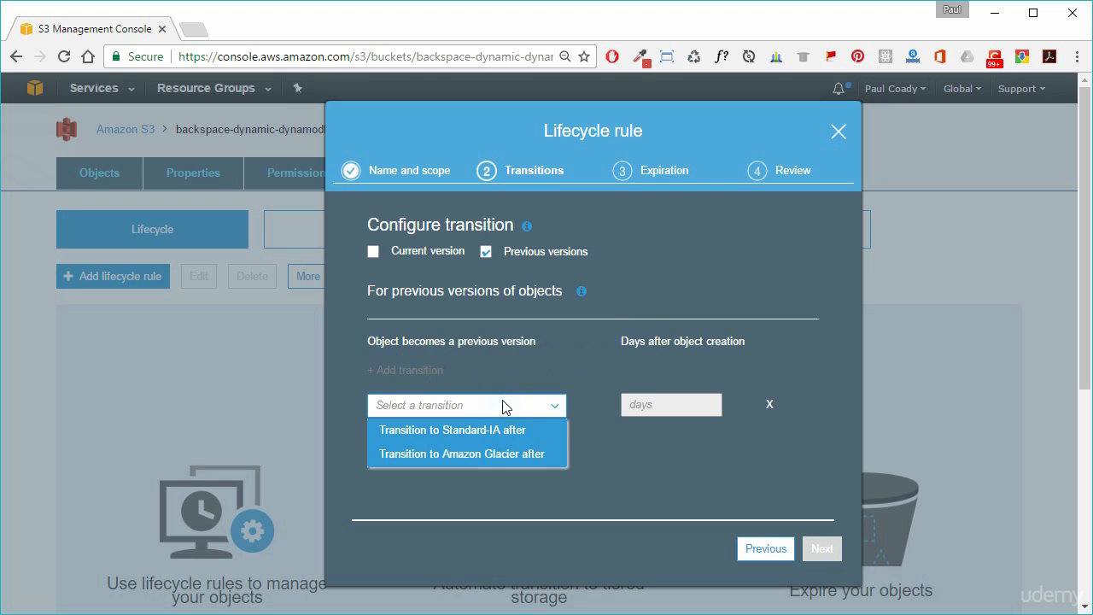
pyautogui.click(462, 453)
pyautogui.moveTo(659, 406); pyautogui.dragTo(601, 403)
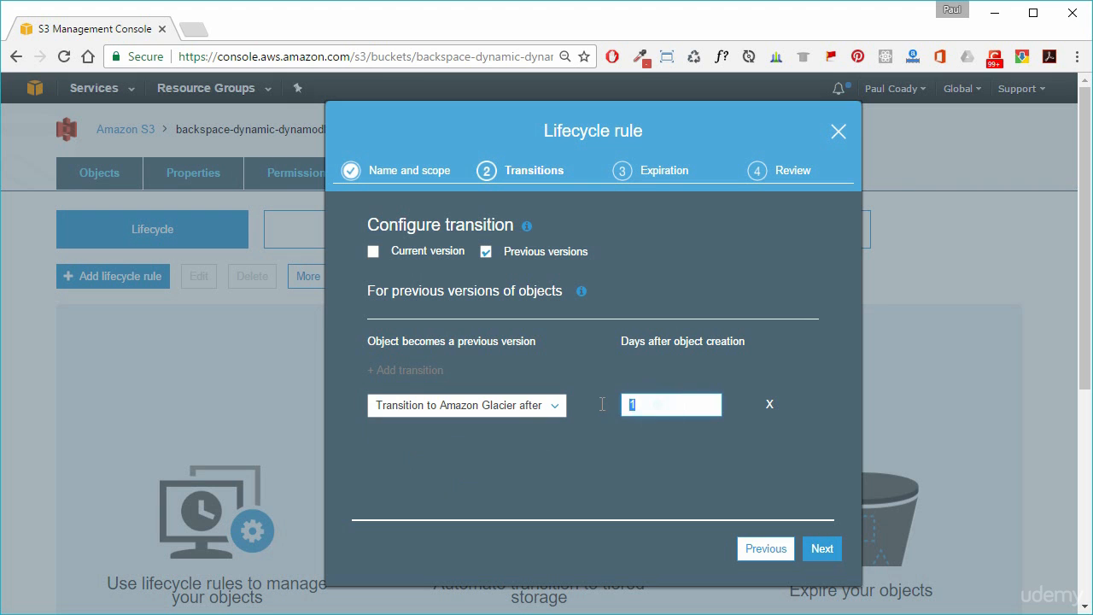
pyautogui.write('7')
pyautogui.click(719, 338)
# Step: Enable transitions for the current version too, set the Glacier transition of previous versions to 30 days and continue to expiration
pyautogui.click(373, 254)
pyautogui.scroll(-2, 627, 391)
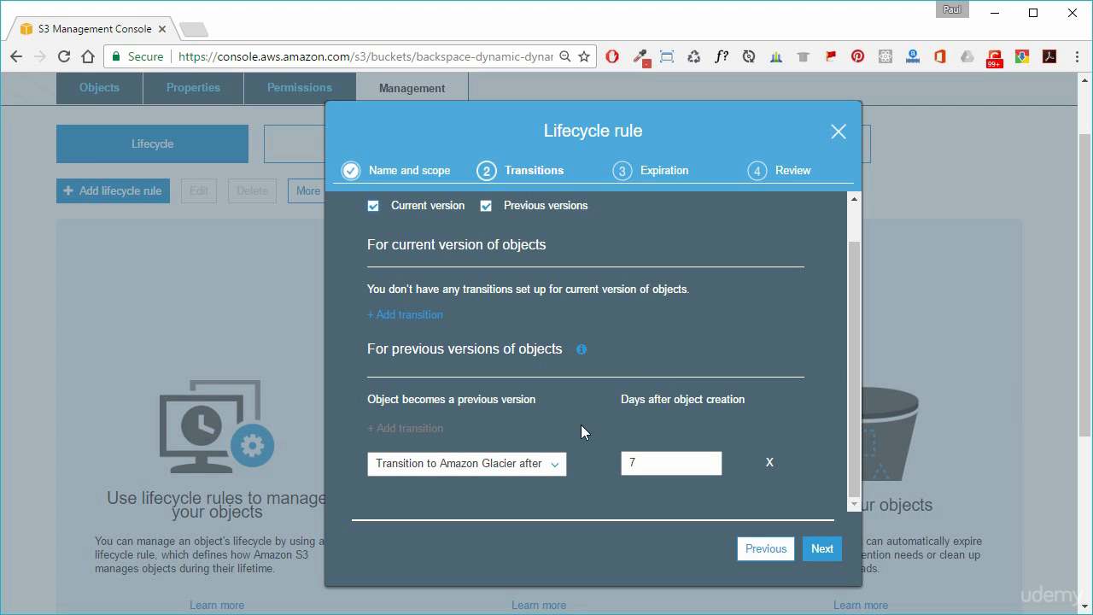
pyautogui.doubleClick(653, 462)
pyautogui.write('30')
pyautogui.click(711, 344)
pyautogui.scroll(2, 752, 461)
pyautogui.click(821, 548)
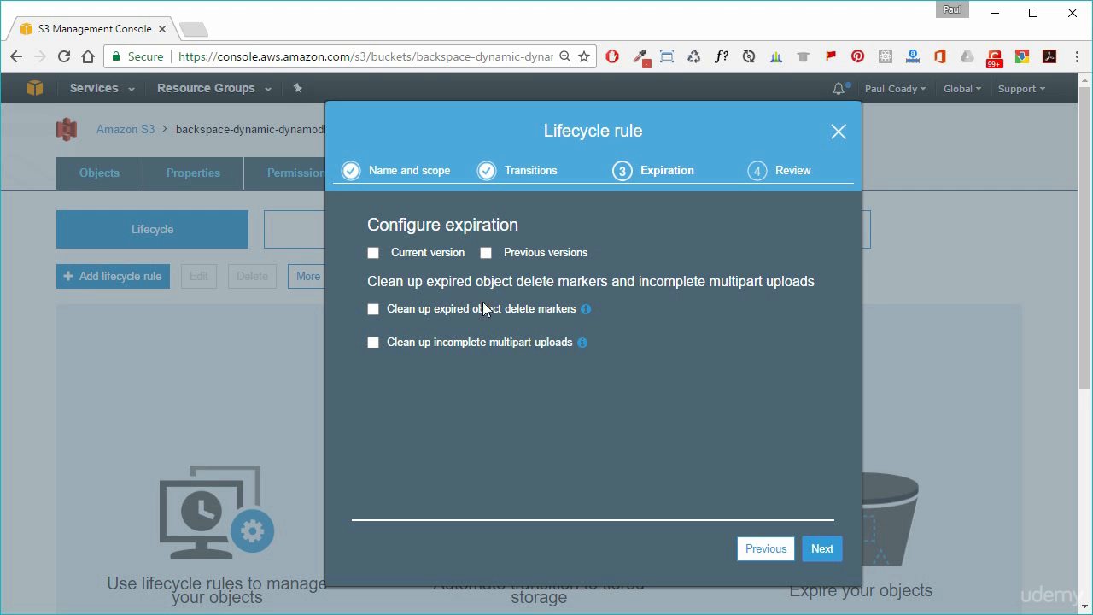
# Step: Expire current object versions after 365 days and enable cleanup of incomplete multipart uploads after 7 days
pyautogui.click(373, 252)
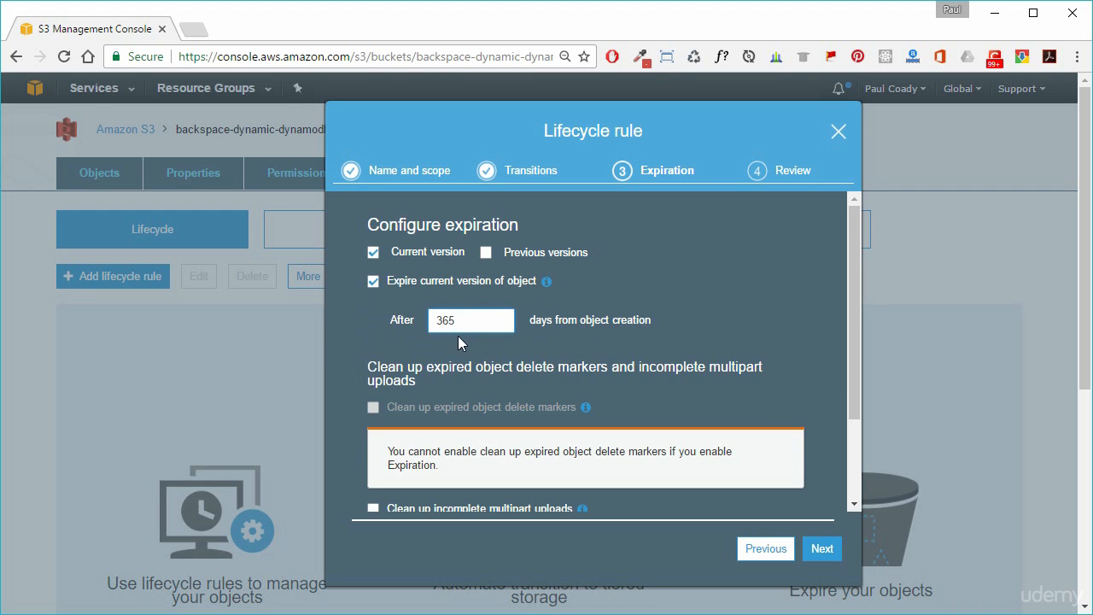
pyautogui.doubleClick(476, 321)
pyautogui.click(601, 319)
pyautogui.scroll(-1, 527, 415)
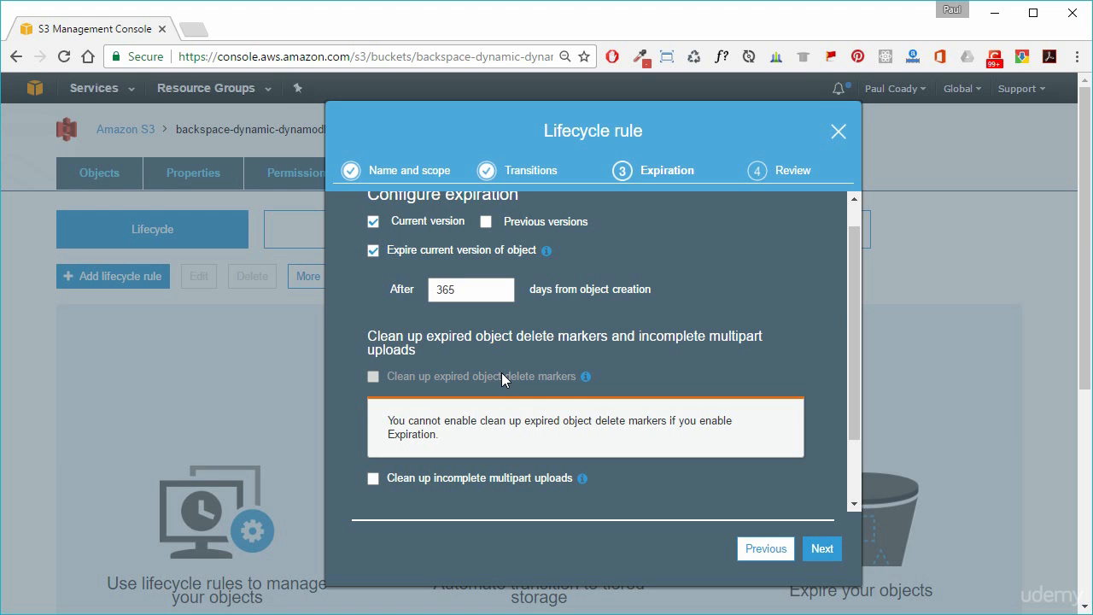
pyautogui.scroll(-1, 658, 320)
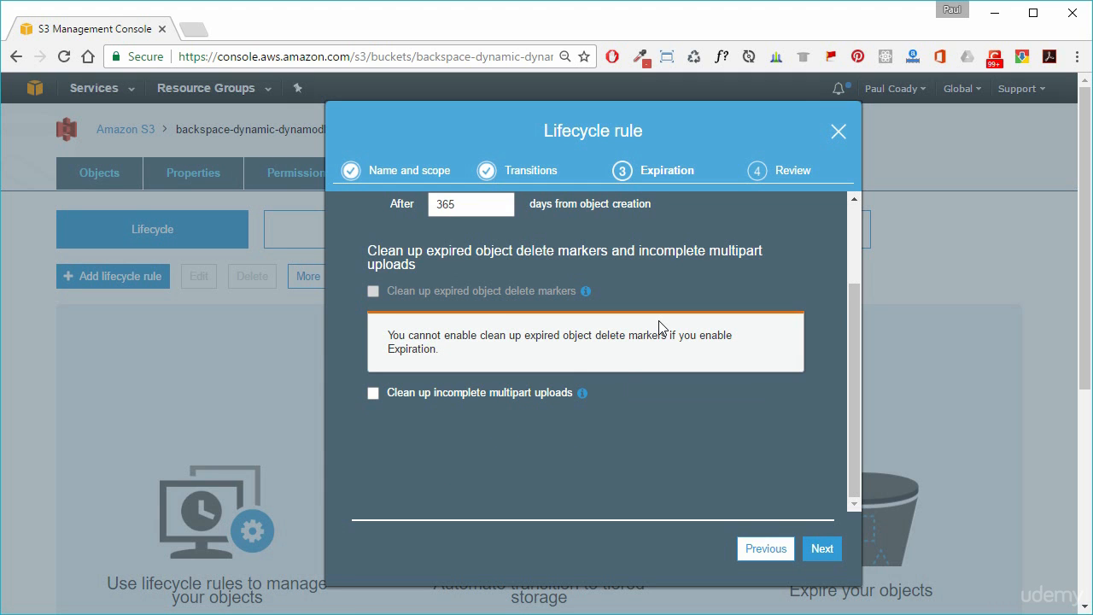
pyautogui.click(373, 393)
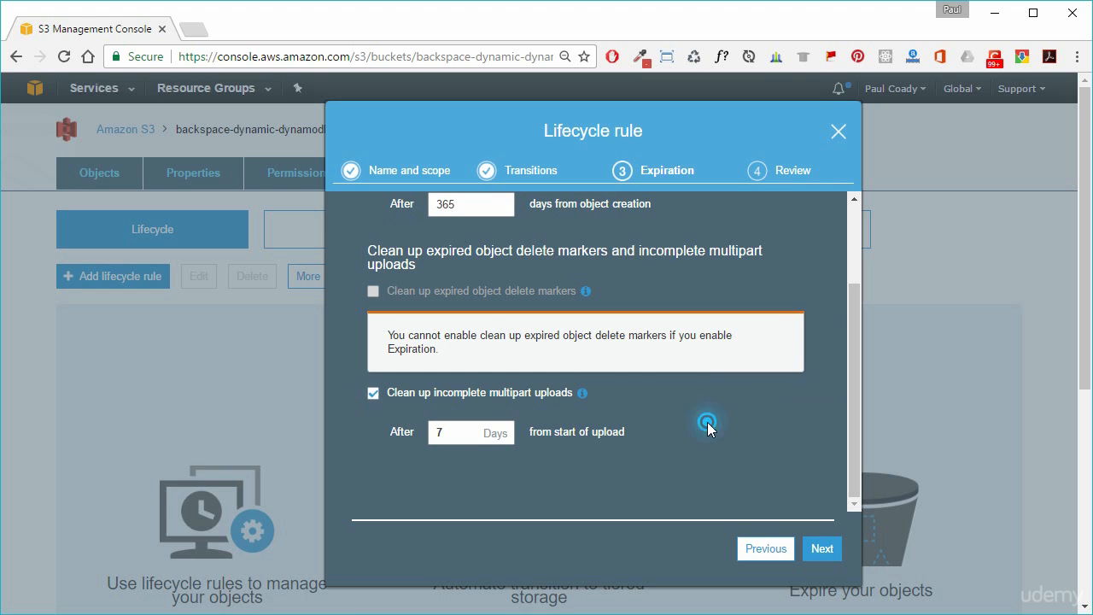
# Step: Permanently delete previous versions 395 days after they become previous, and continue to the rule review
pyautogui.scroll(2, 707, 426)
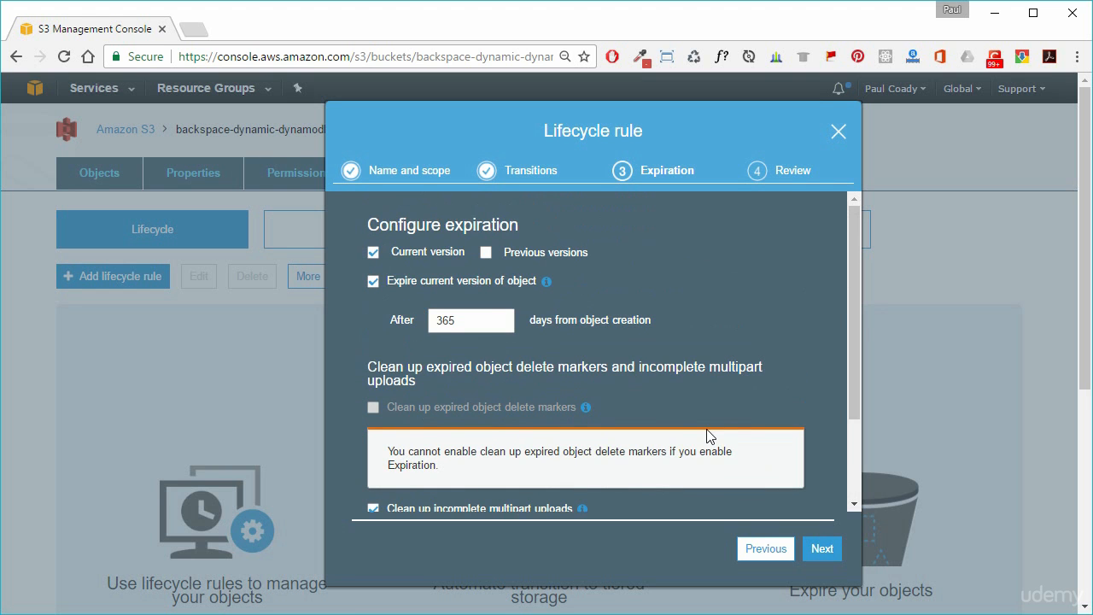
pyautogui.click(486, 252)
pyautogui.scroll(-3, 683, 346)
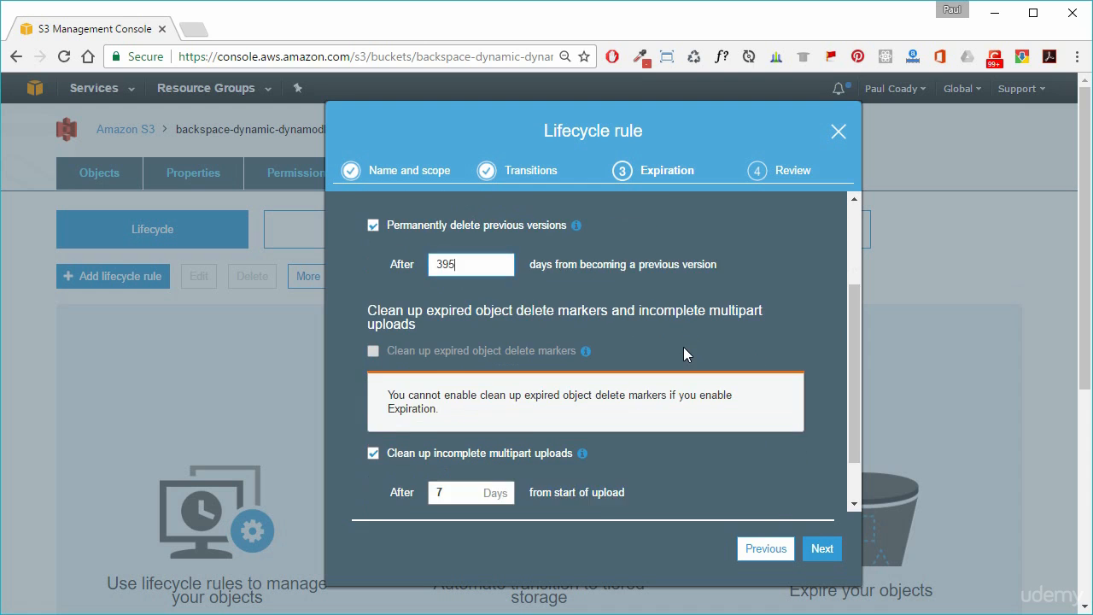
pyautogui.scroll(1, 568, 281)
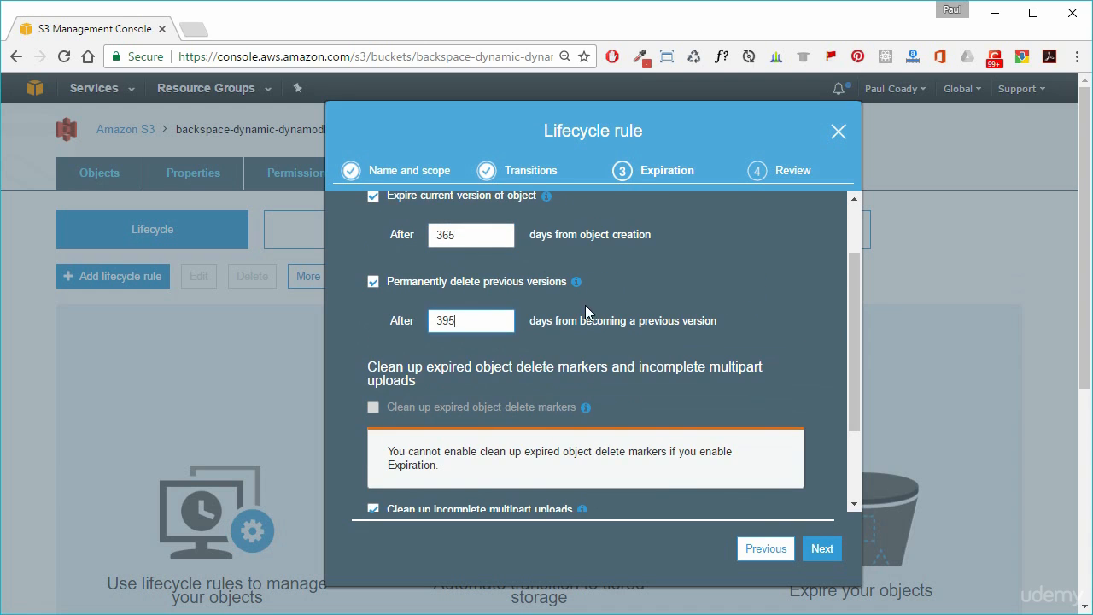
pyautogui.scroll(1, 614, 305)
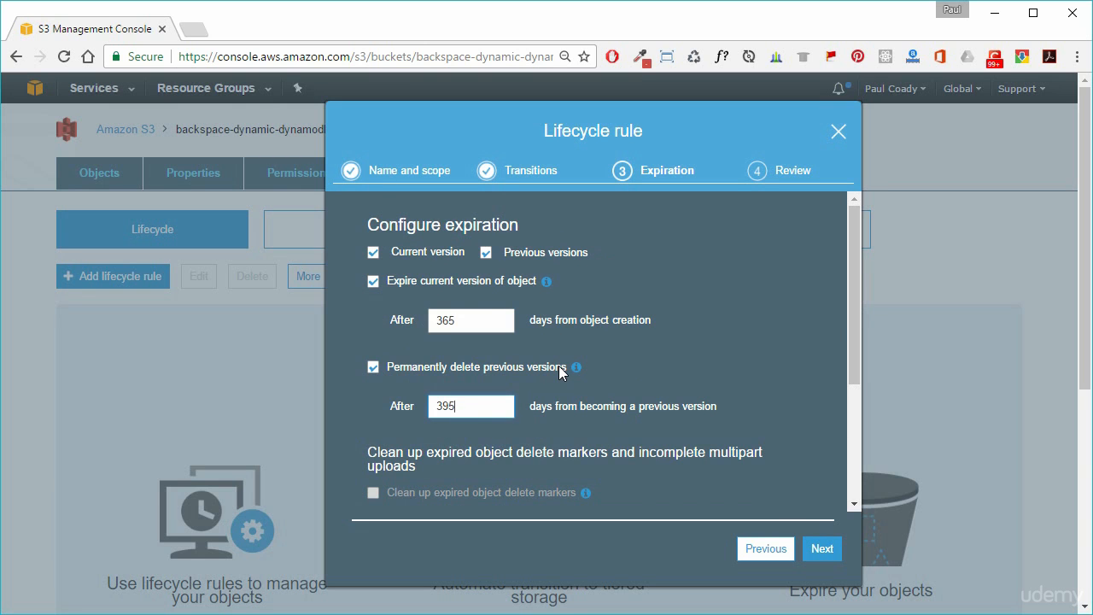
pyautogui.scroll(-2, 723, 435)
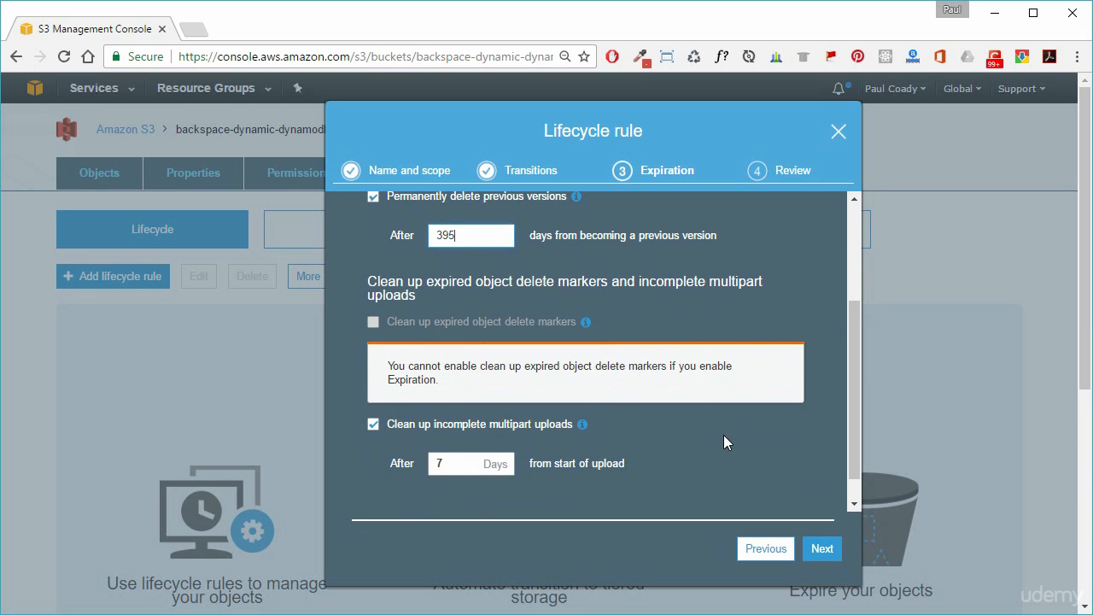
pyautogui.click(822, 549)
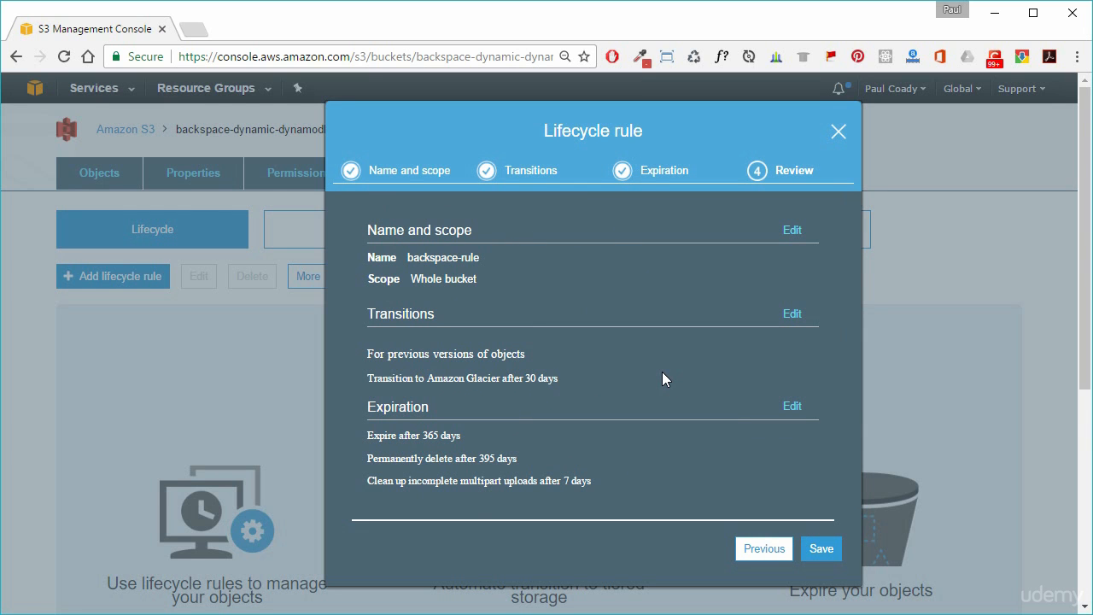
# Step: Review the transition and expiration summary of backspace-rule and save the lifecycle rule
pyautogui.moveTo(365, 353); pyautogui.dragTo(515, 359)
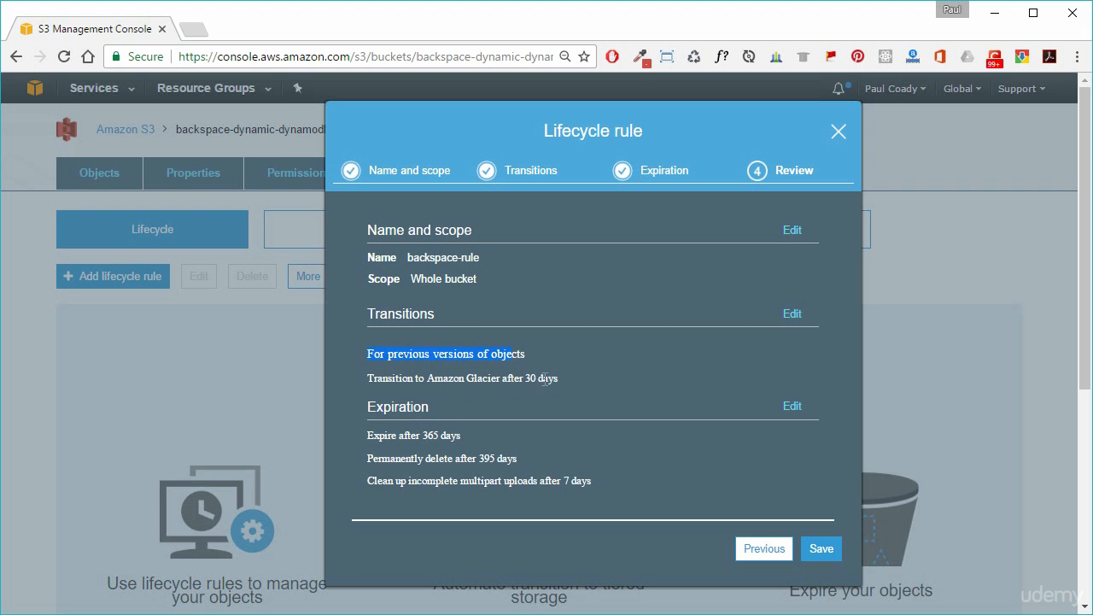
pyautogui.scroll(-1, 557, 379)
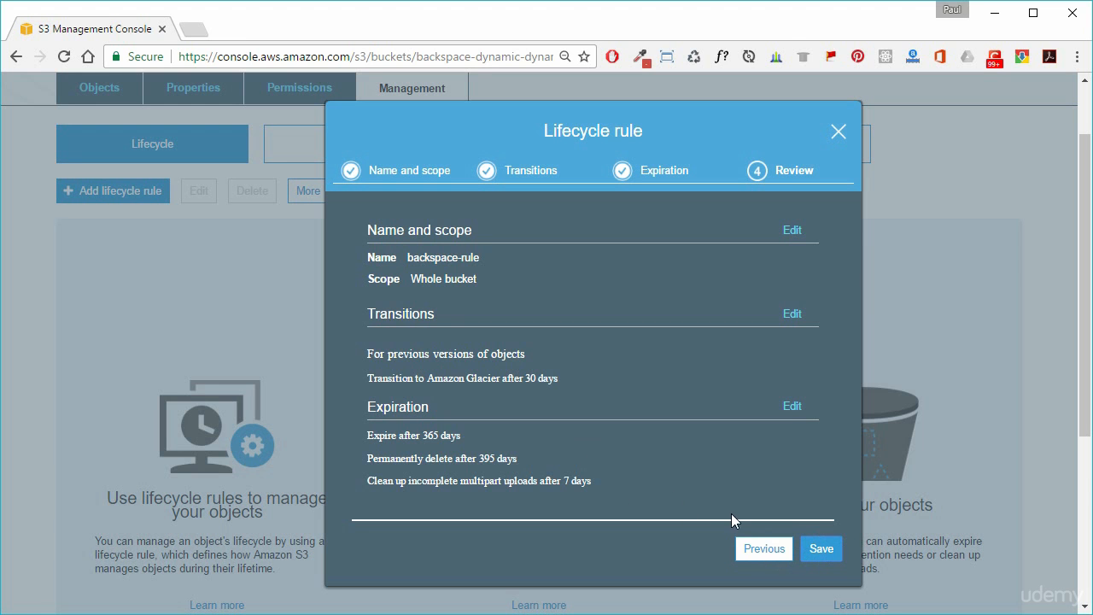
pyautogui.click(821, 549)
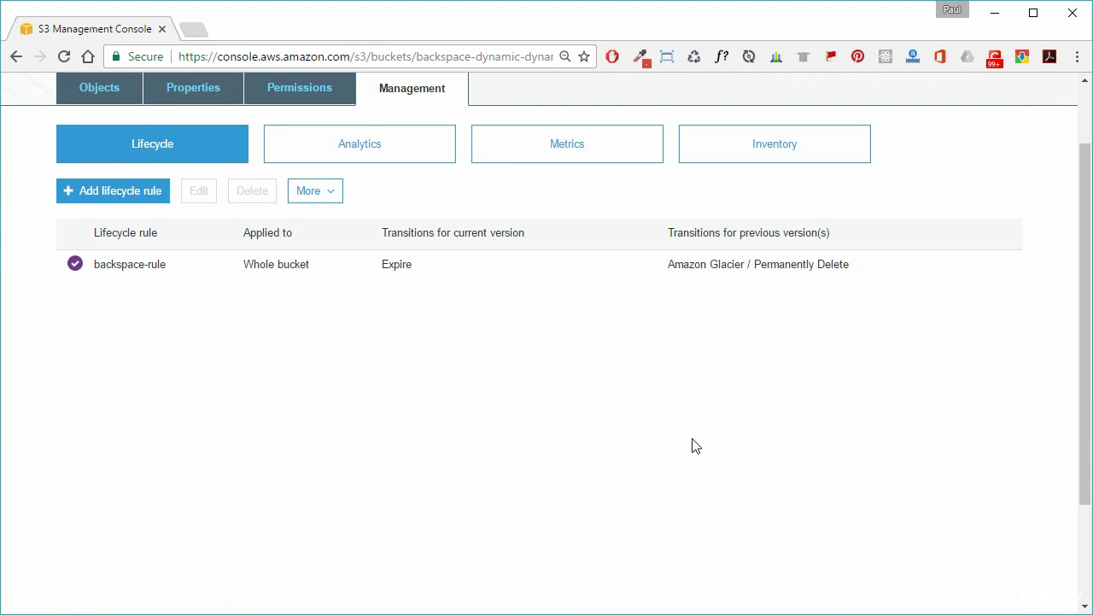
pyautogui.scroll(1, 598, 427)
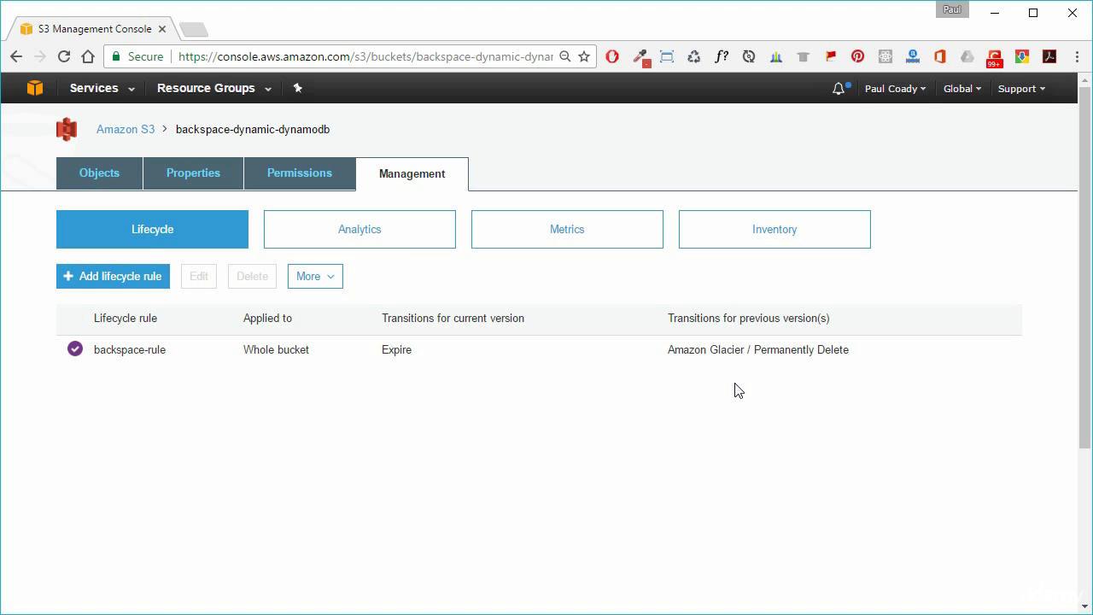
# Step: Examine the target bucket and prefix options for enabling access logging in the bucket's properties, and leave without saving
pyautogui.click(205, 175)
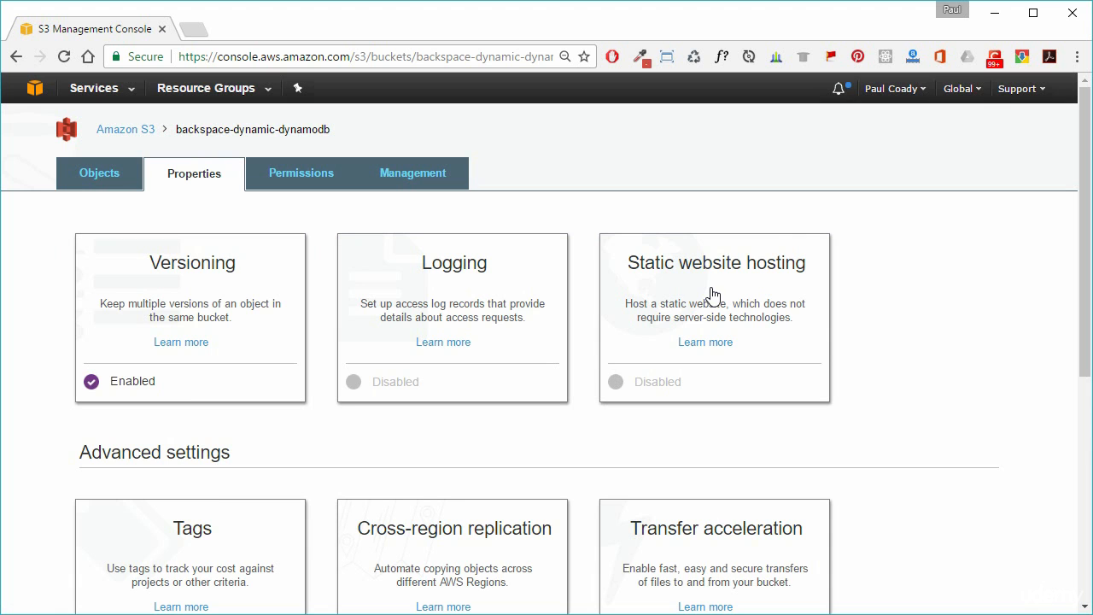
pyautogui.click(472, 324)
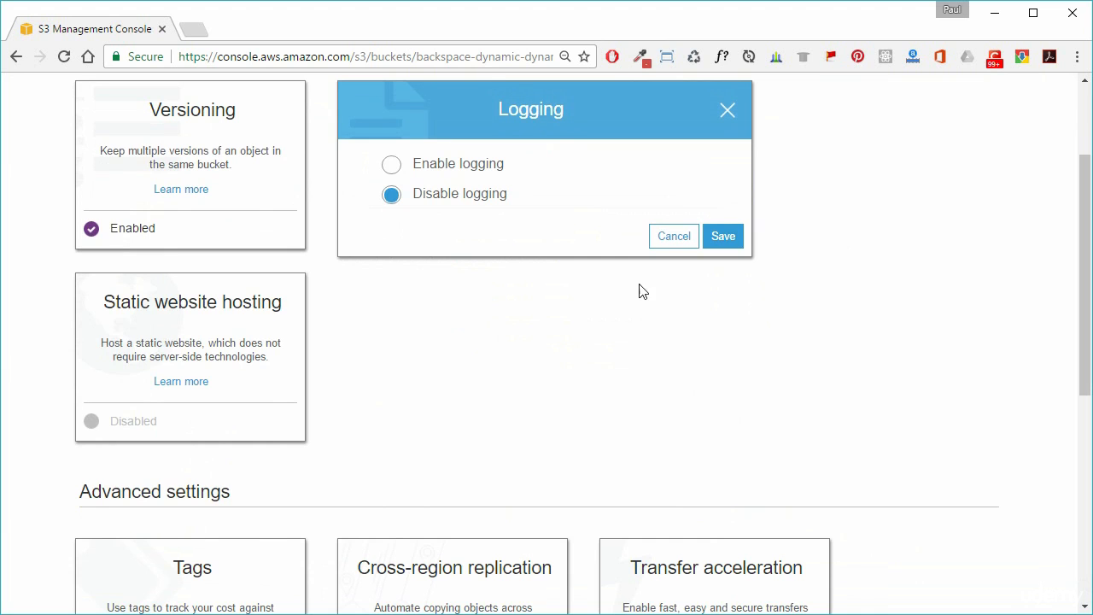
pyautogui.click(470, 167)
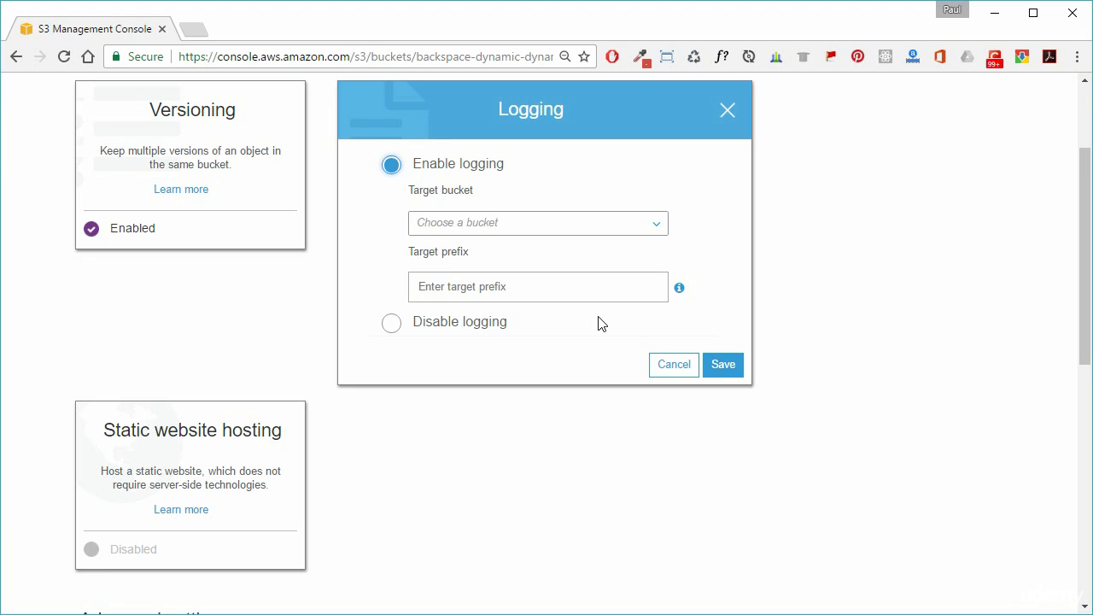
pyautogui.click(672, 365)
# Step: Examine the key and value fields for adding a tag to the bucket, and discard the empty tag
pyautogui.scroll(-2, 820, 296)
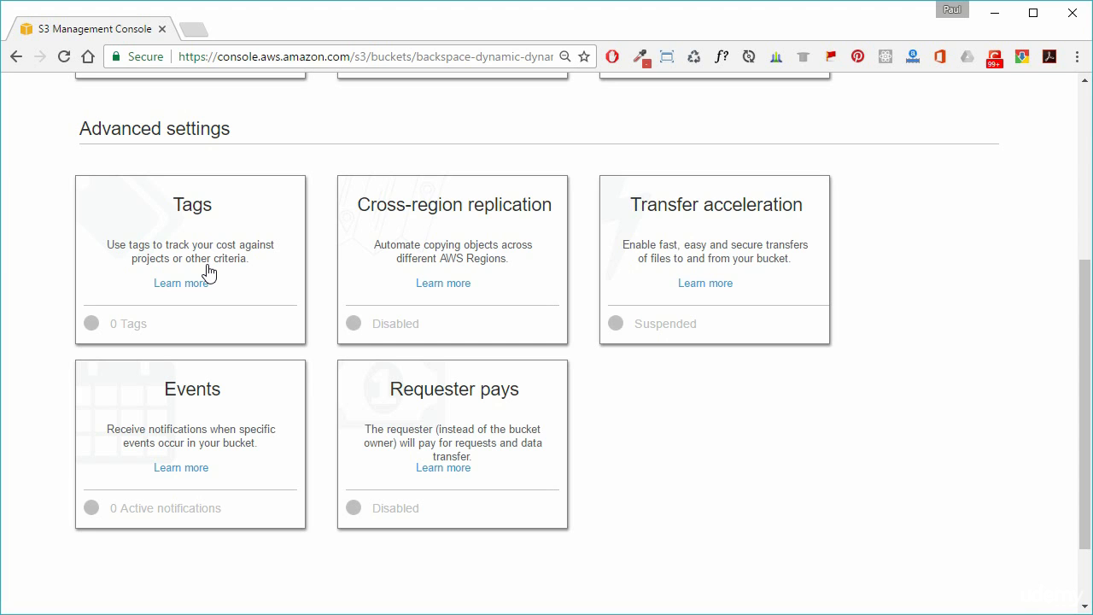
pyautogui.click(207, 270)
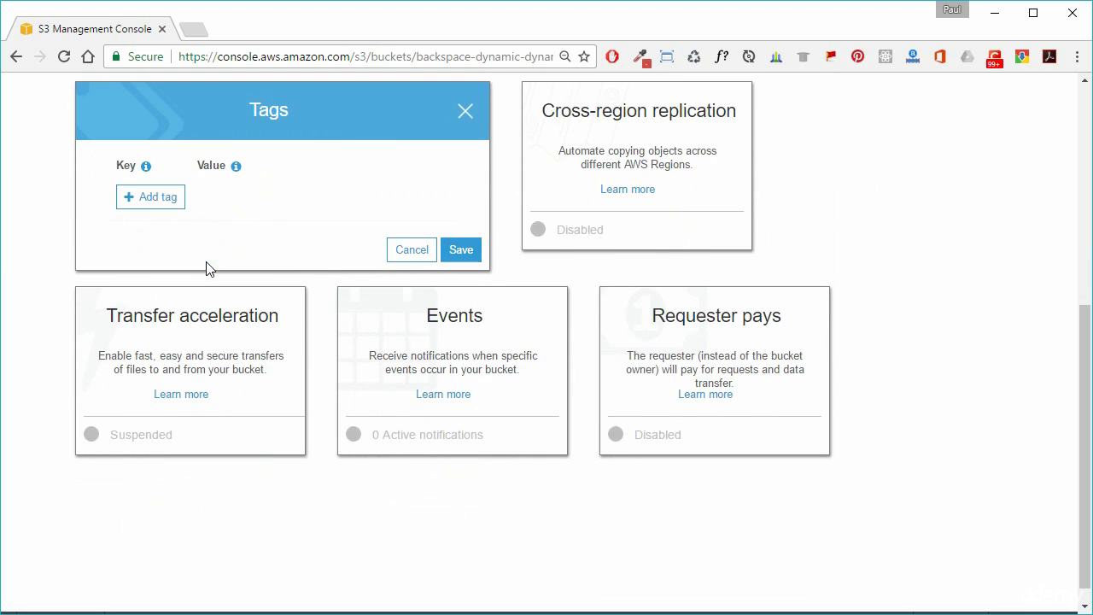
pyautogui.click(154, 196)
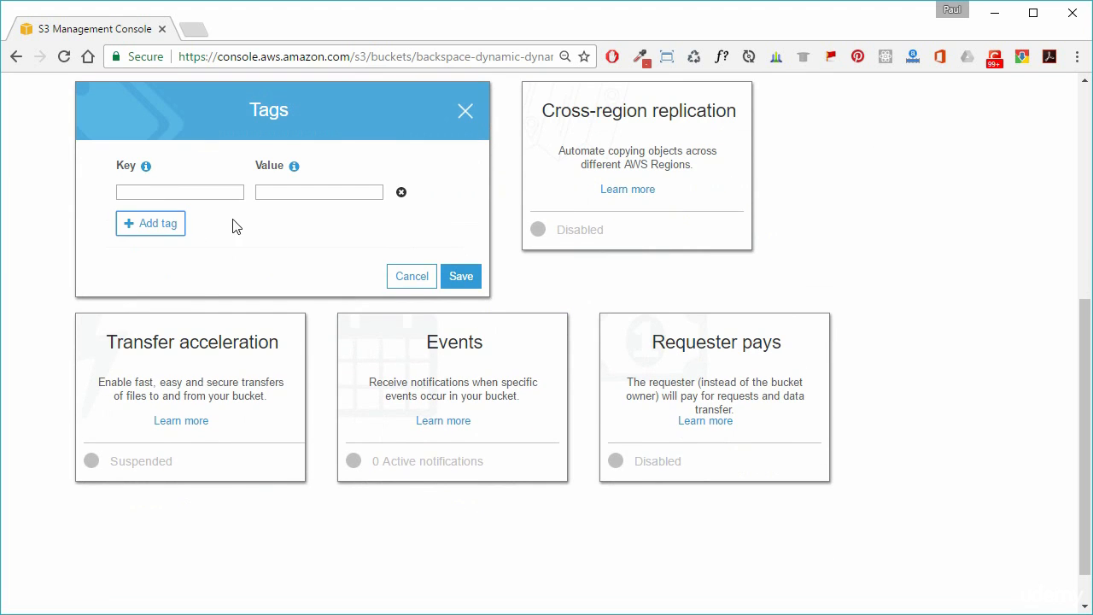
pyautogui.click(158, 190)
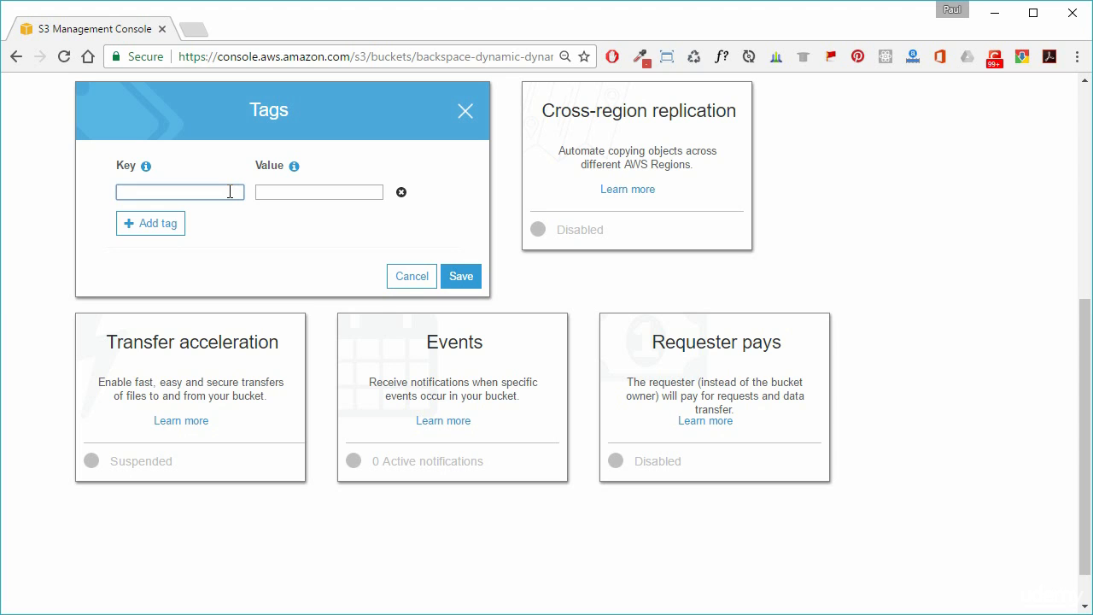
pyautogui.click(408, 274)
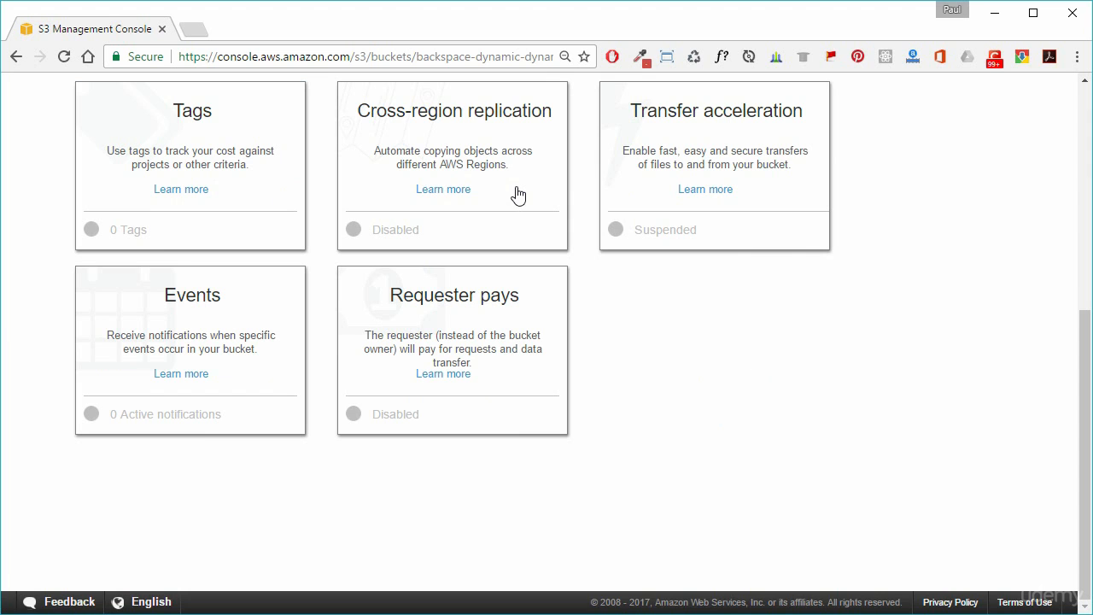
# Step: Examine the source, destination and IAM role options for enabling cross-region replication, and leave without saving
pyautogui.click(480, 149)
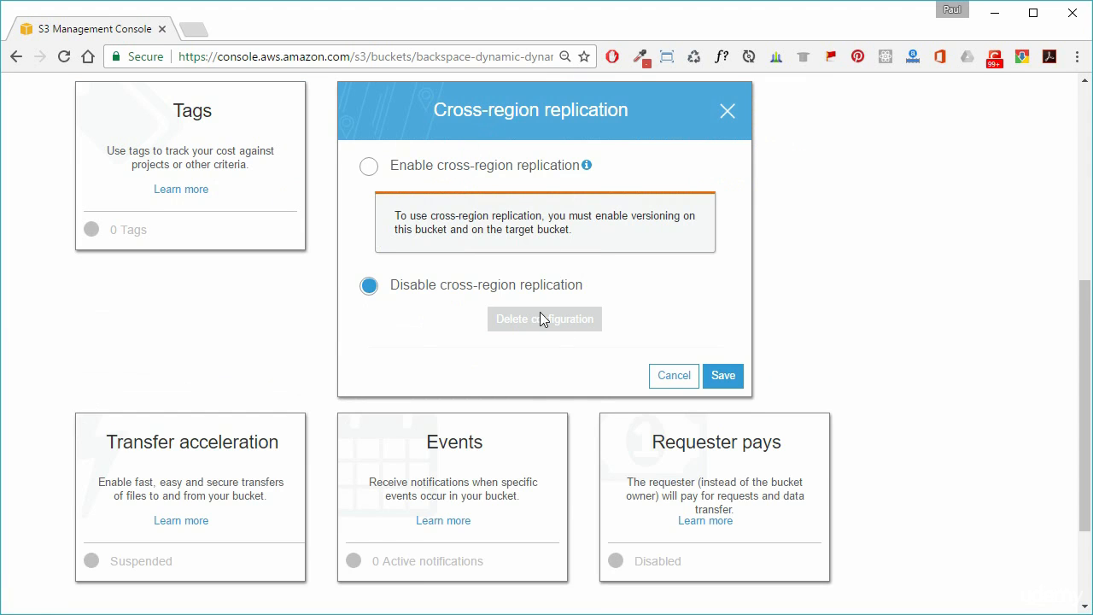
pyautogui.click(433, 165)
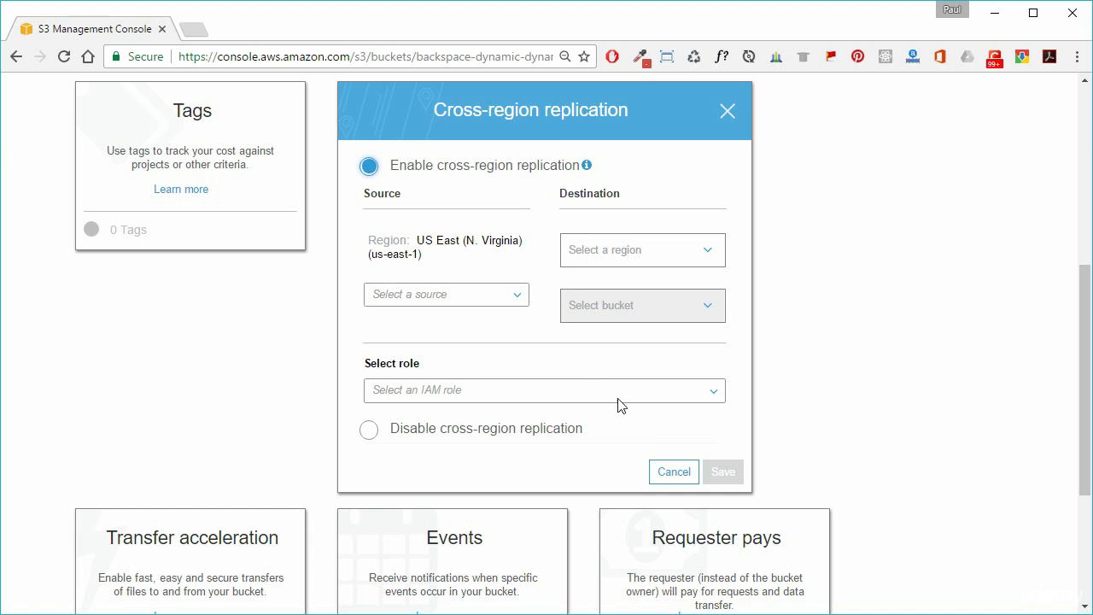
pyautogui.click(674, 471)
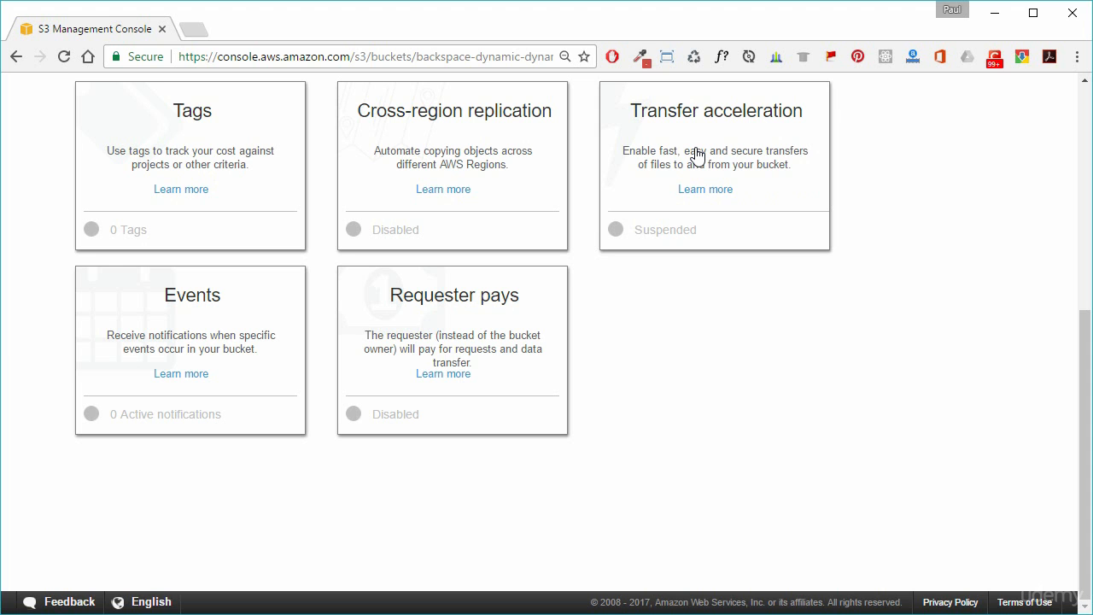
# Step: Examine the event types, prefix and suffix filters and notification destinations of a new event notification, and leave without saving
pyautogui.click(181, 335)
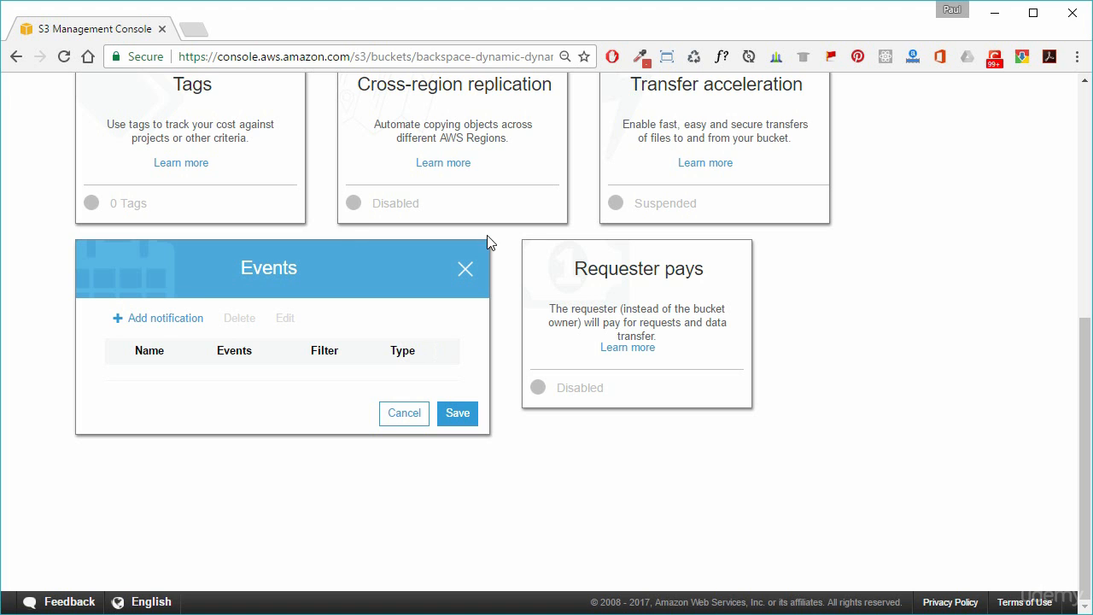
pyautogui.click(157, 316)
pyautogui.scroll(-1, 271, 436)
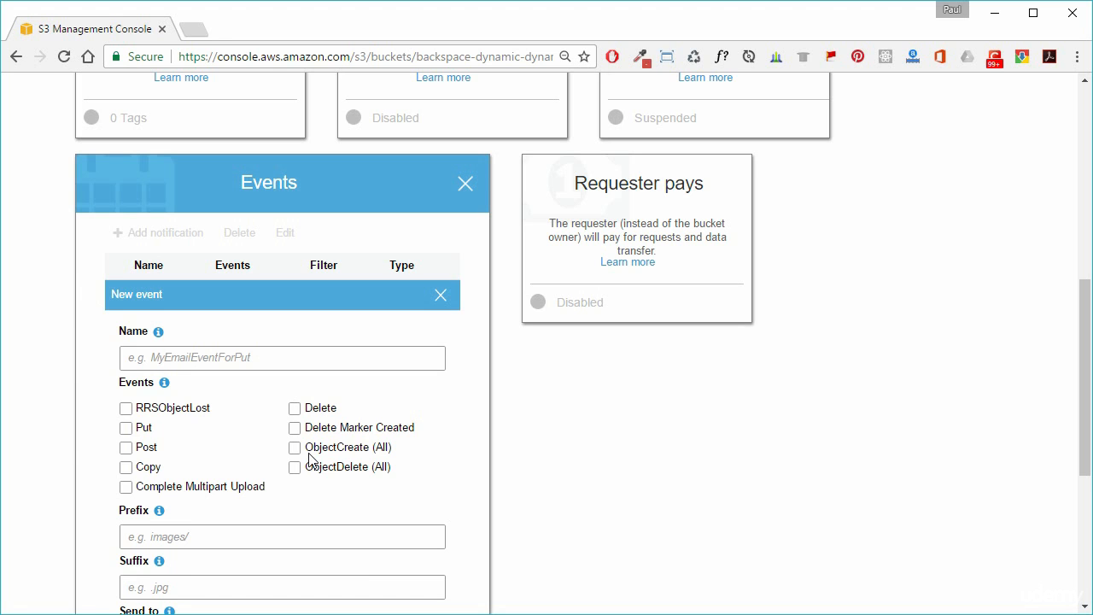
pyautogui.scroll(-1, 320, 523)
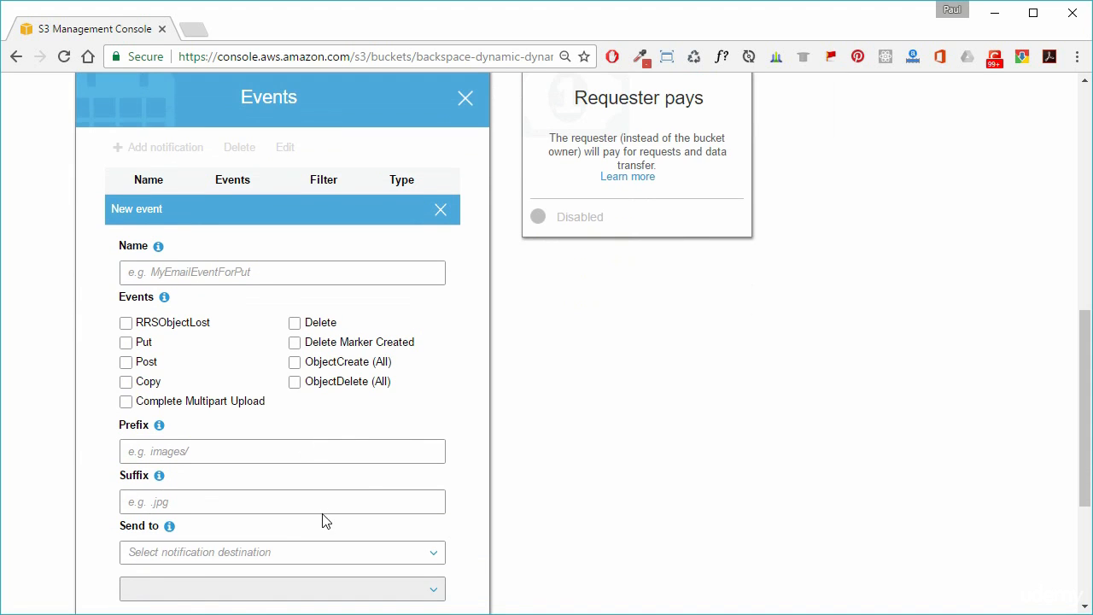
pyautogui.scroll(-2, 418, 244)
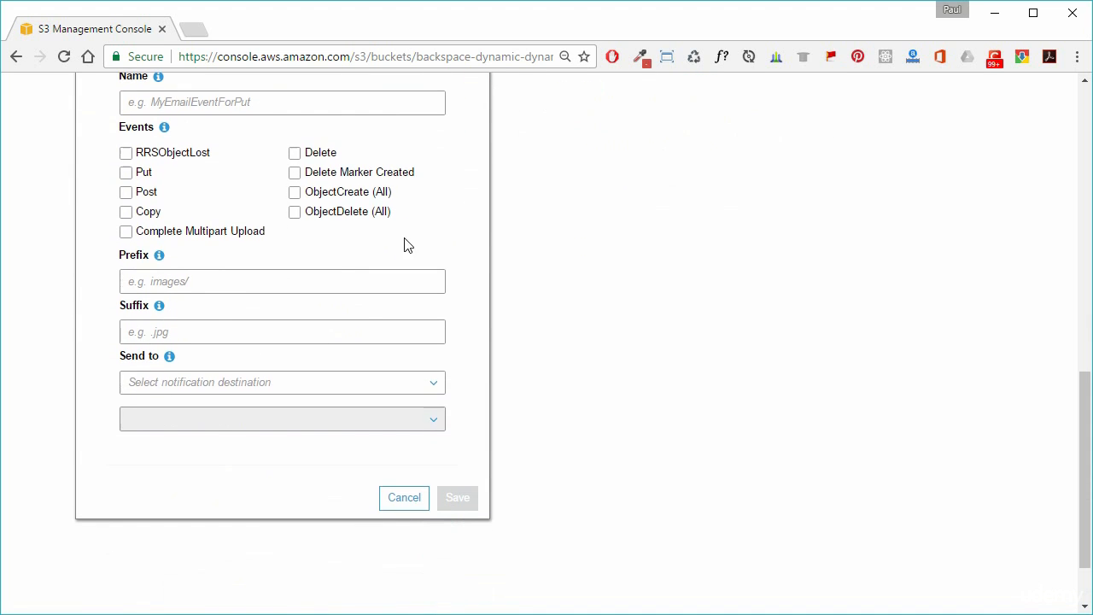
pyautogui.click(261, 382)
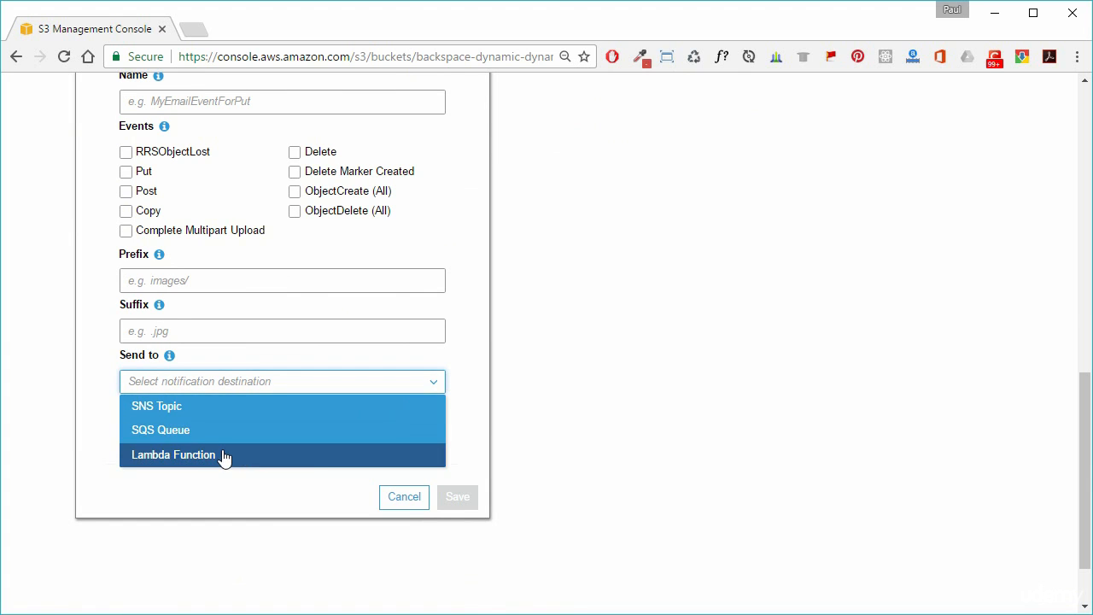
pyautogui.click(674, 369)
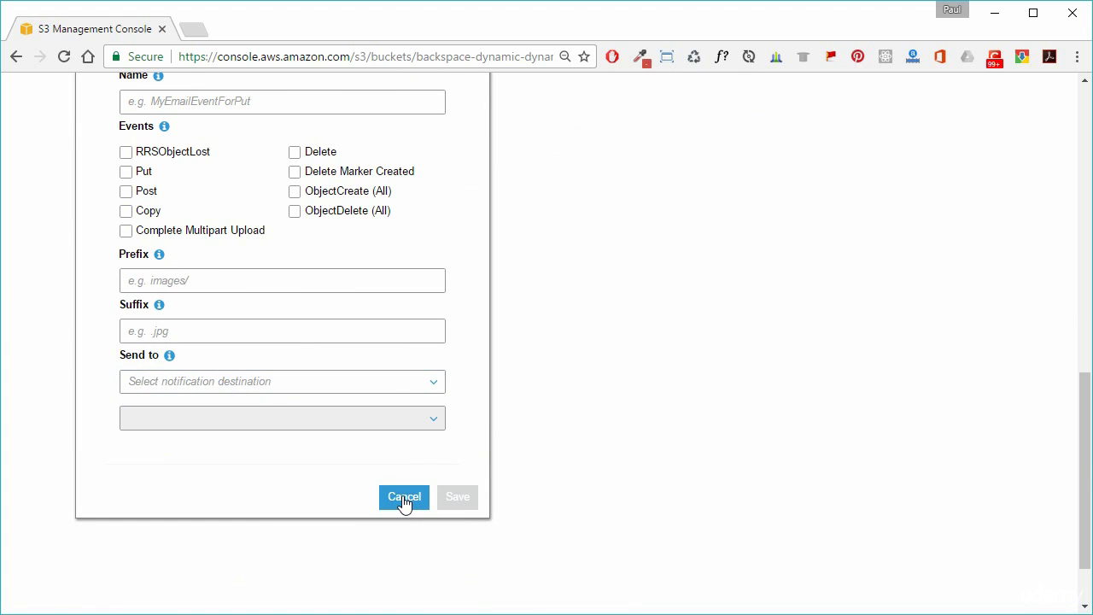
pyautogui.click(404, 497)
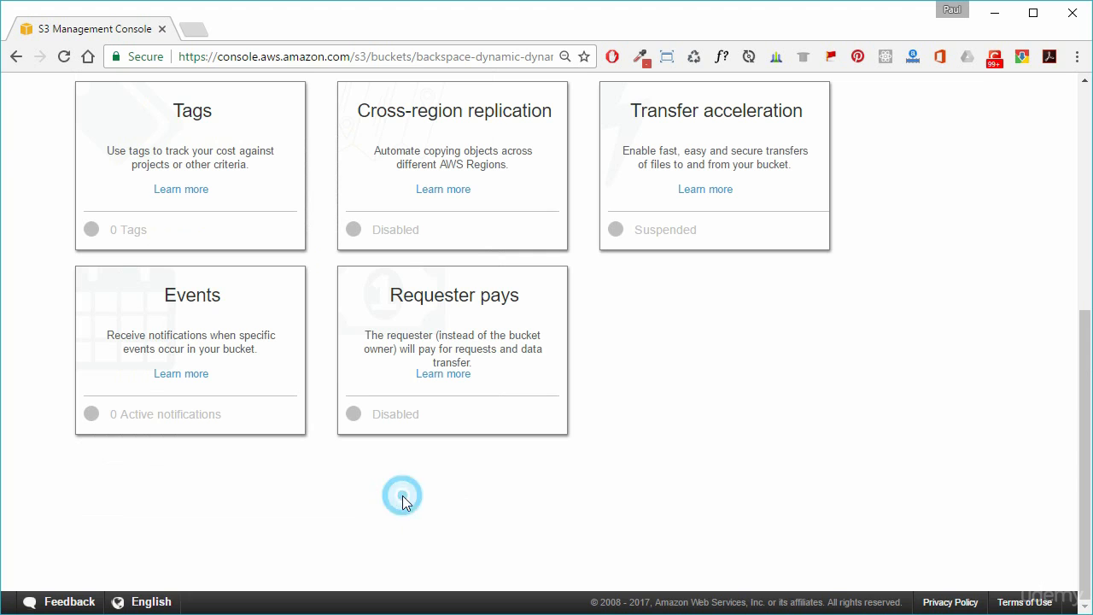
# Step: Examine the bucket's requester pays options and close them without changes, returning to the start of the bucket's properties
pyautogui.click(453, 331)
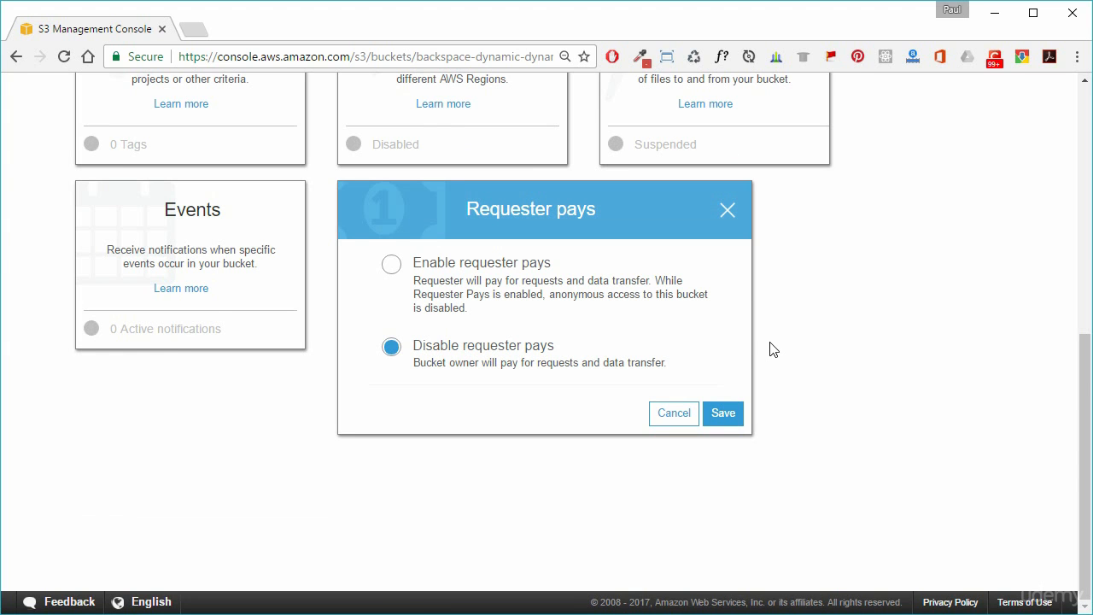
pyautogui.click(688, 414)
pyautogui.scroll(5, 809, 399)
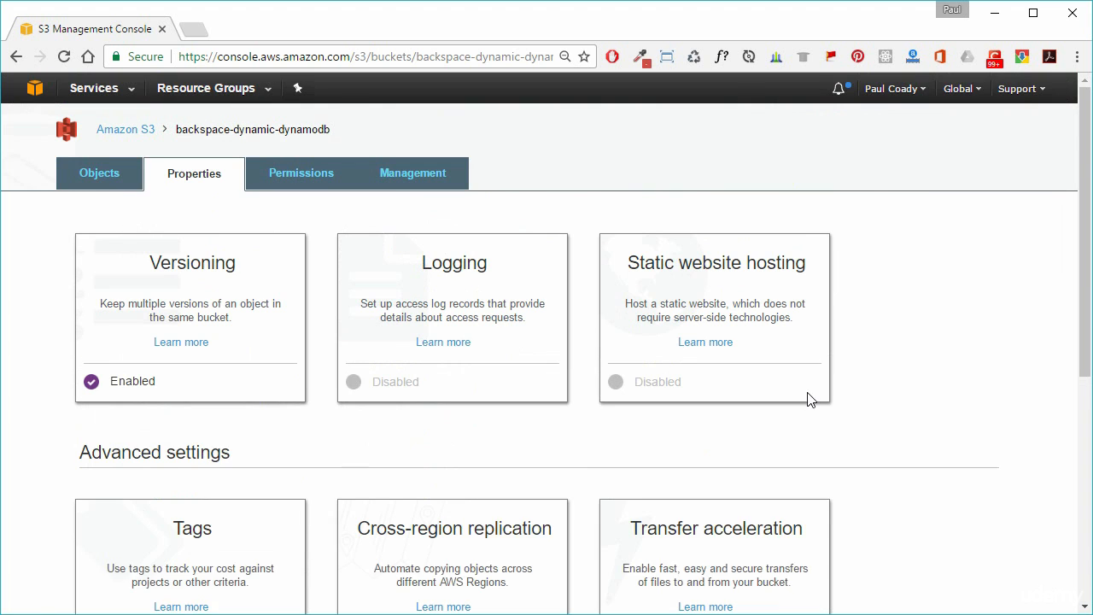